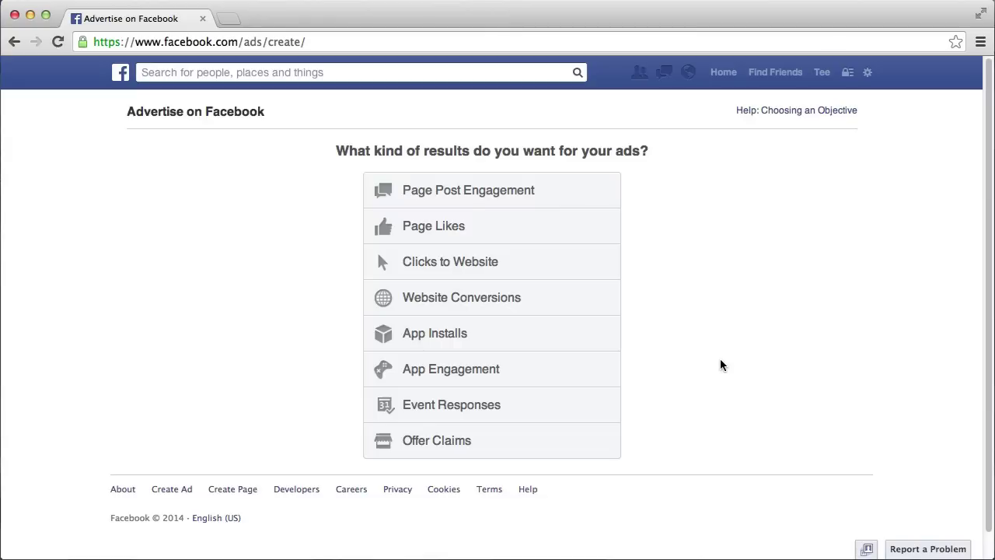
# Step: Choose Website Conversions as the ad objective, with teespring.com/littledog as the URL to promote, and continue
pyautogui.click(603, 311)
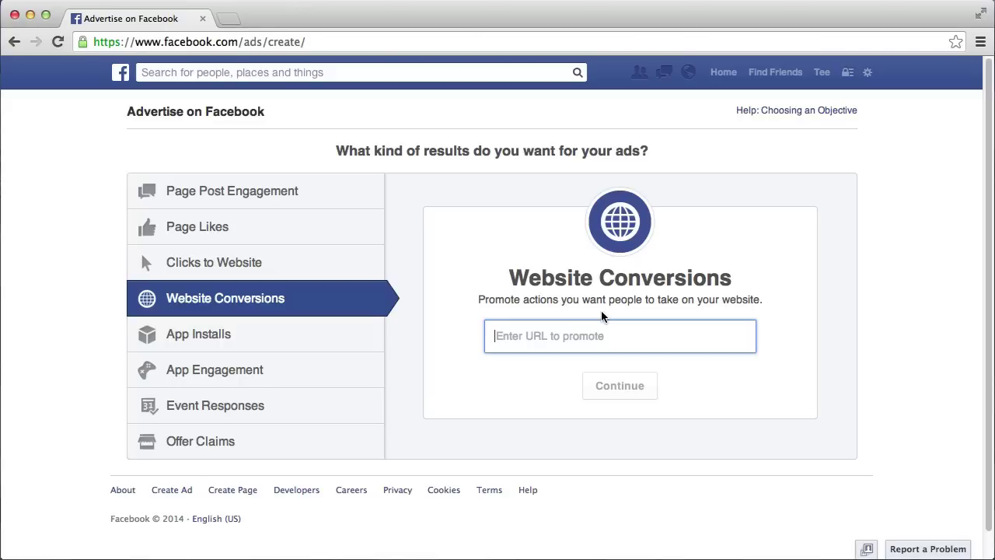
pyautogui.write('teespring.com/littledog')
pyautogui.press('Return')
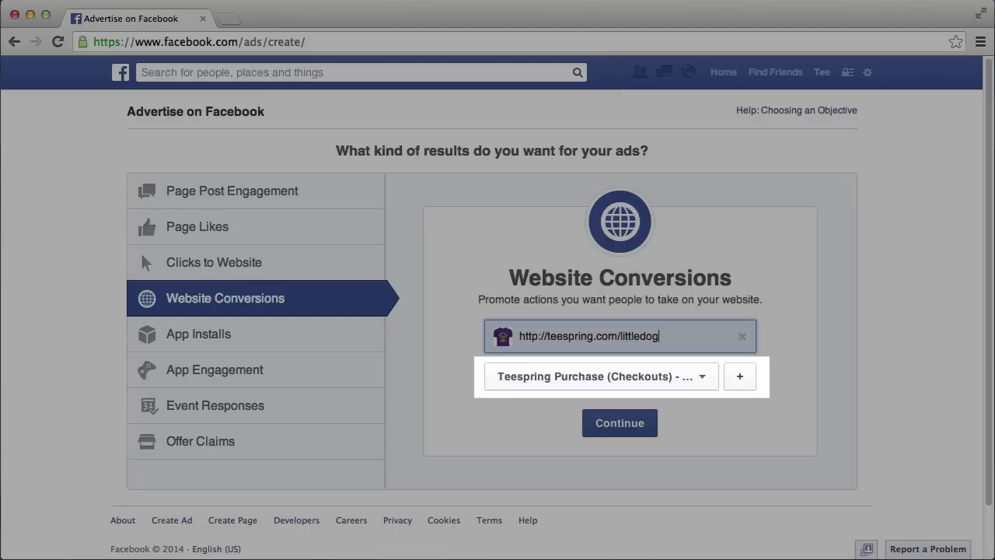
pyautogui.click(623, 425)
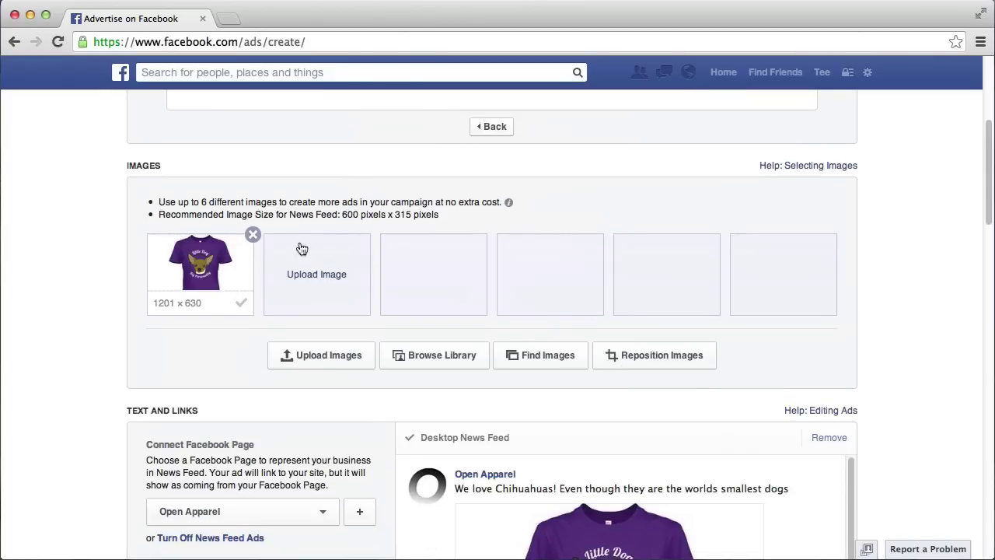
# Step: Replace the default ad image with chihuahua ad.png from the Desktop folder
pyautogui.click(255, 233)
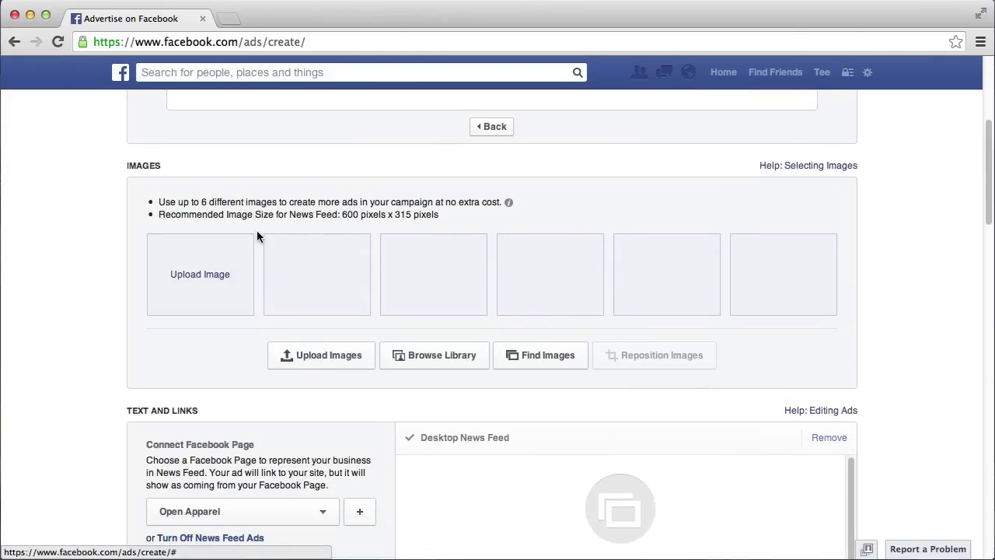
pyautogui.click(222, 267)
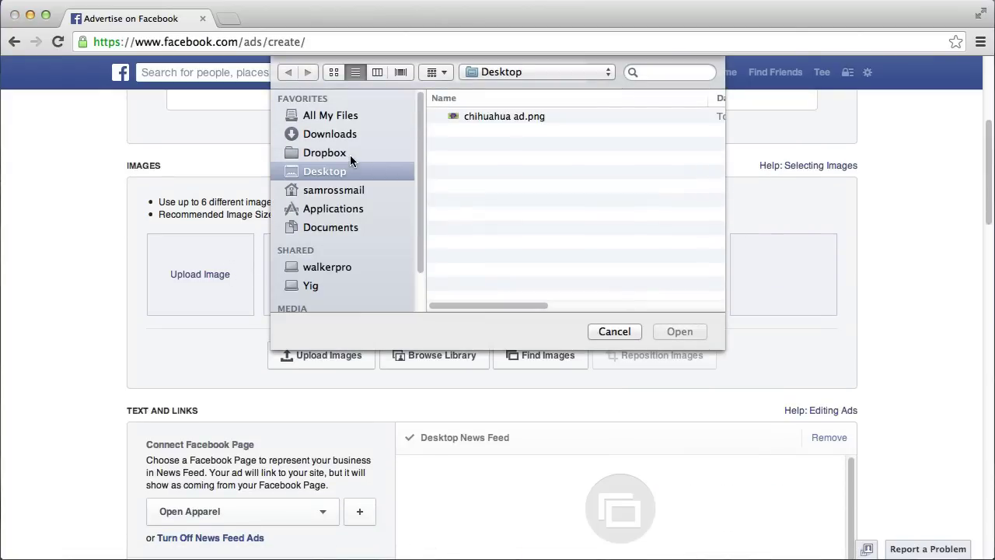
pyautogui.doubleClick(480, 116)
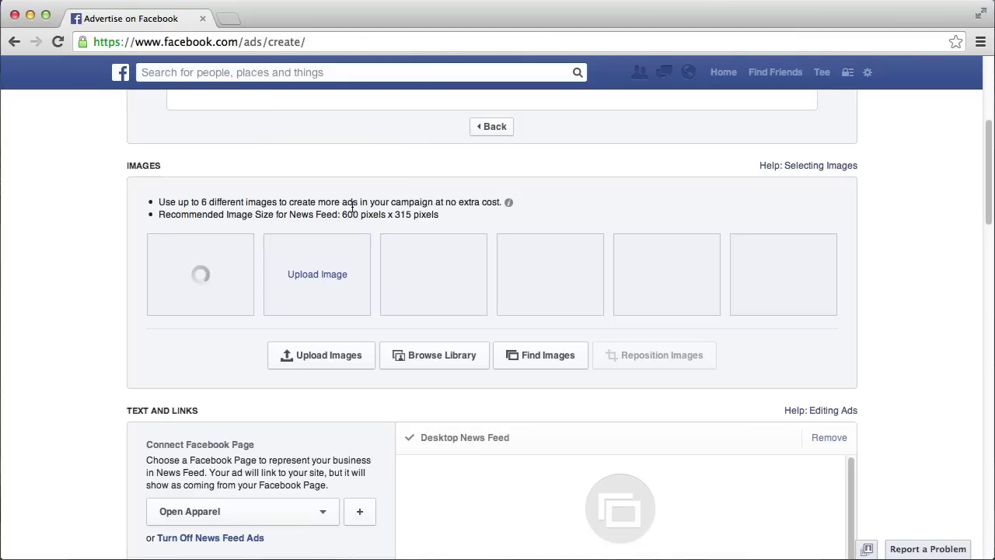
# Step: Choose Open Apparel as the Facebook Page connected to the ad
pyautogui.scroll(-5, 300, 228)
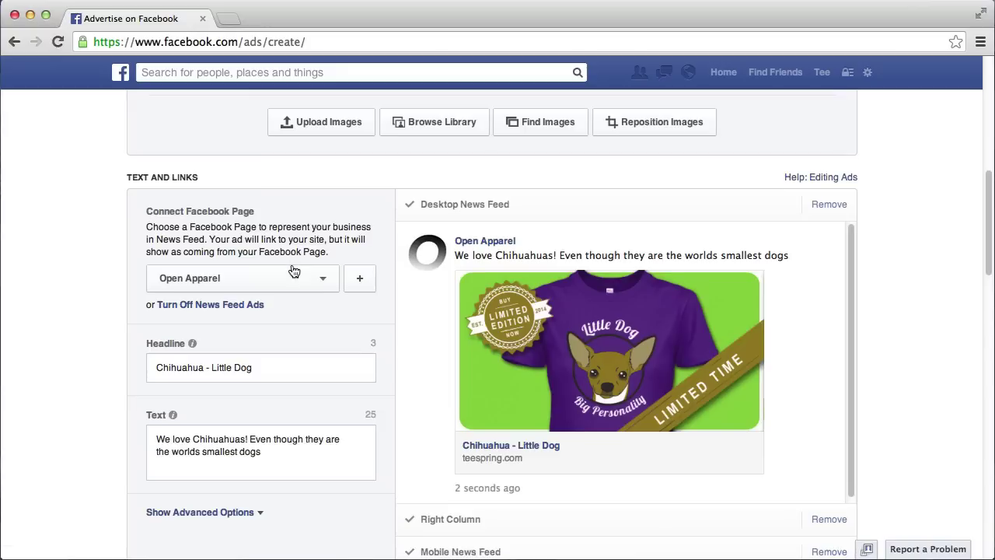
pyautogui.click(311, 276)
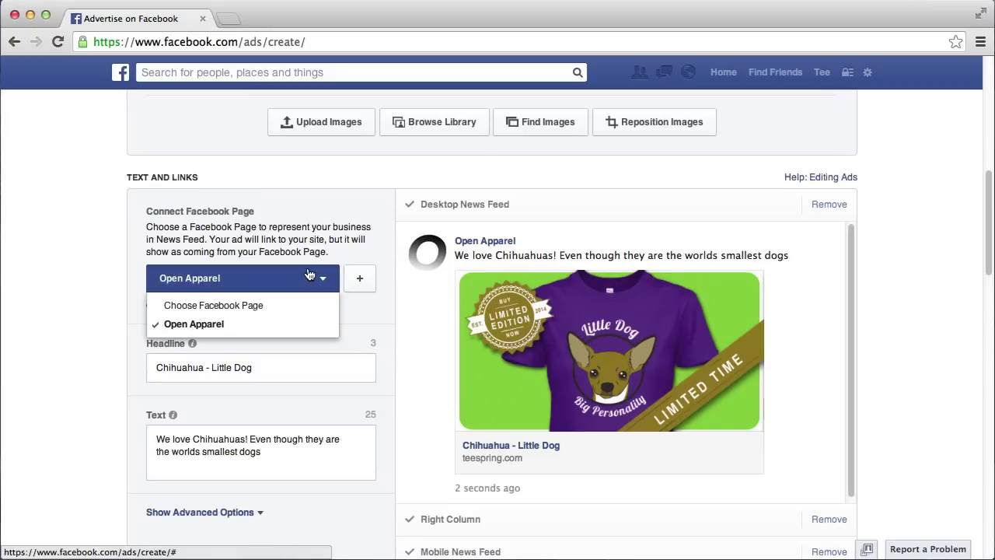
pyautogui.click(280, 322)
# Step: Examine the ad's headline and compare its Right Column and Desktop News Feed previews
pyautogui.scroll(-4, 278, 314)
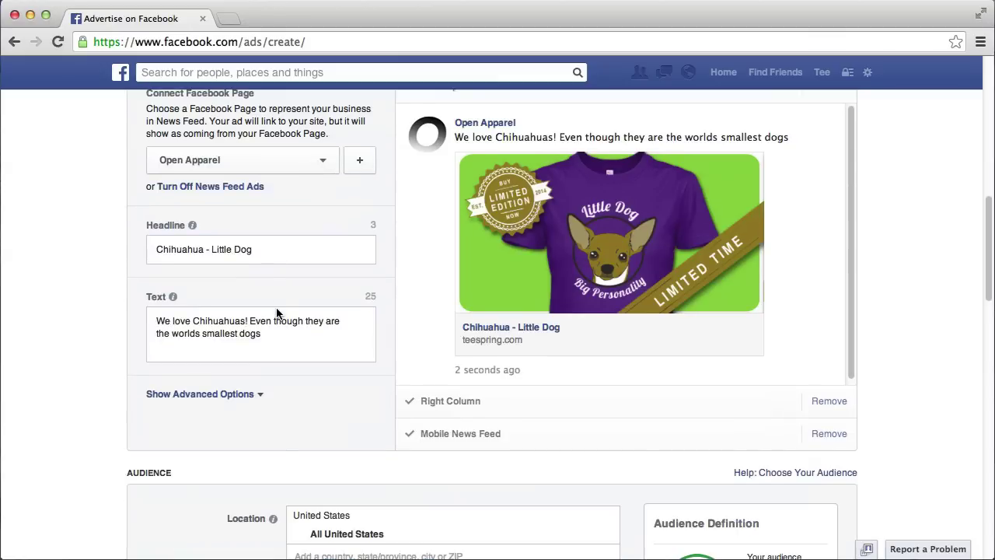
pyautogui.moveTo(259, 247); pyautogui.dragTo(131, 243)
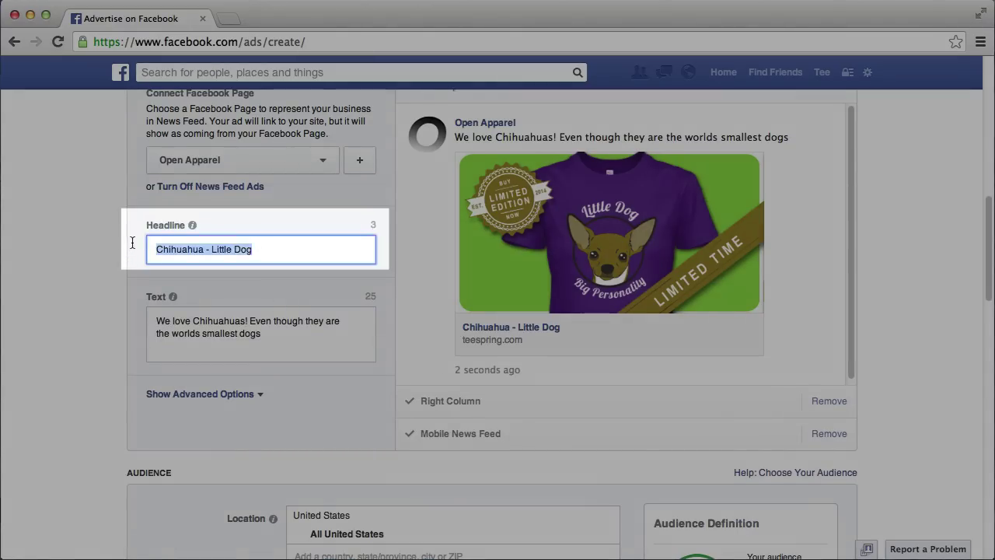
pyautogui.scroll(2, 369, 239)
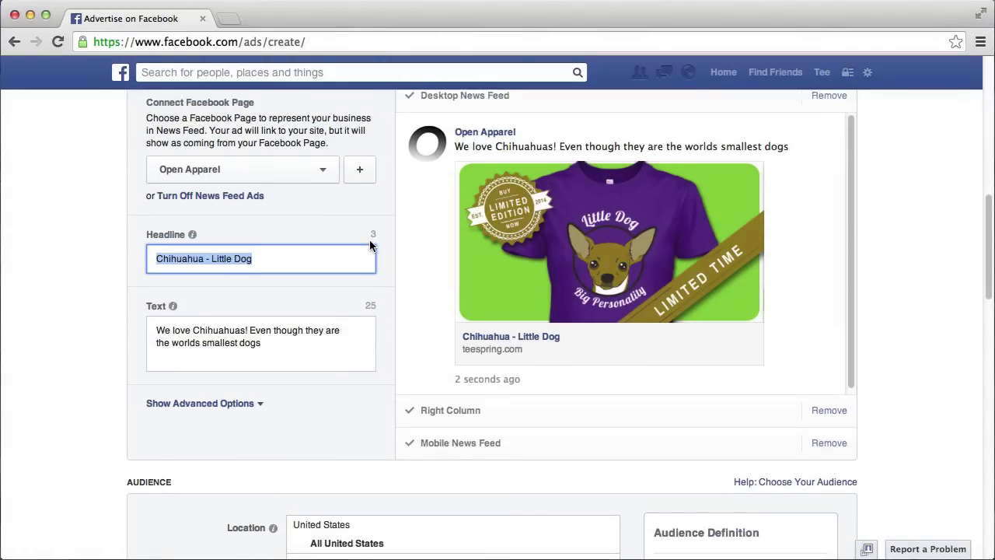
pyautogui.scroll(1, 370, 242)
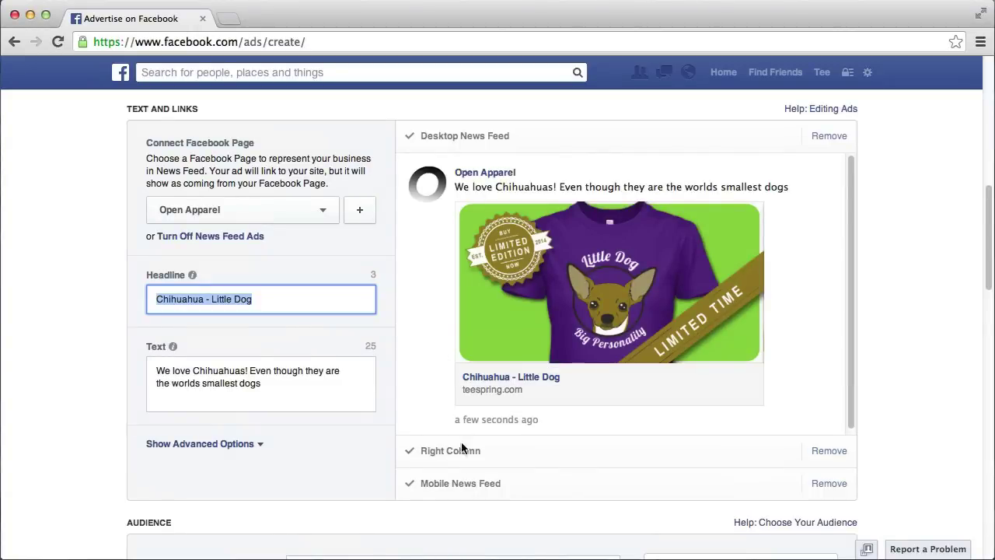
pyautogui.click(460, 463)
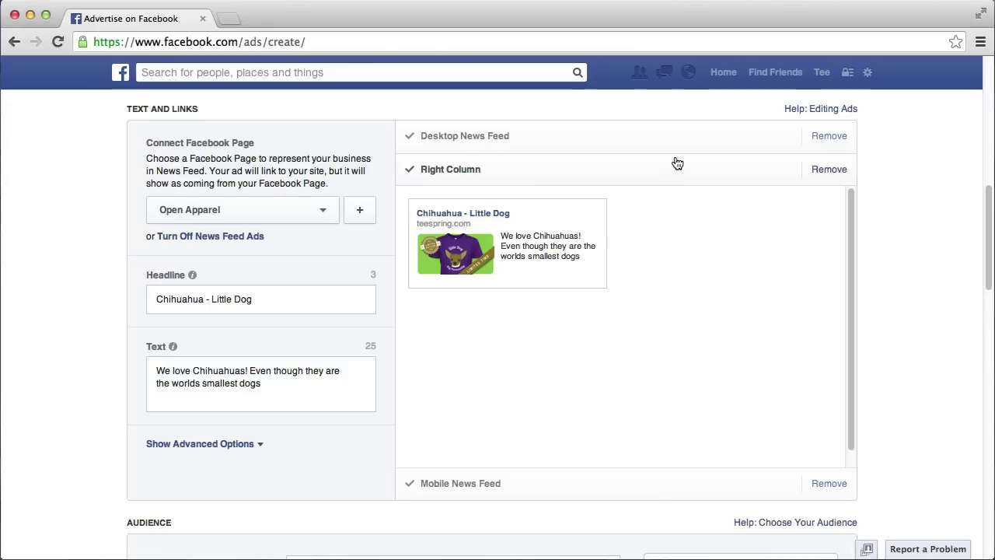
pyautogui.click(479, 137)
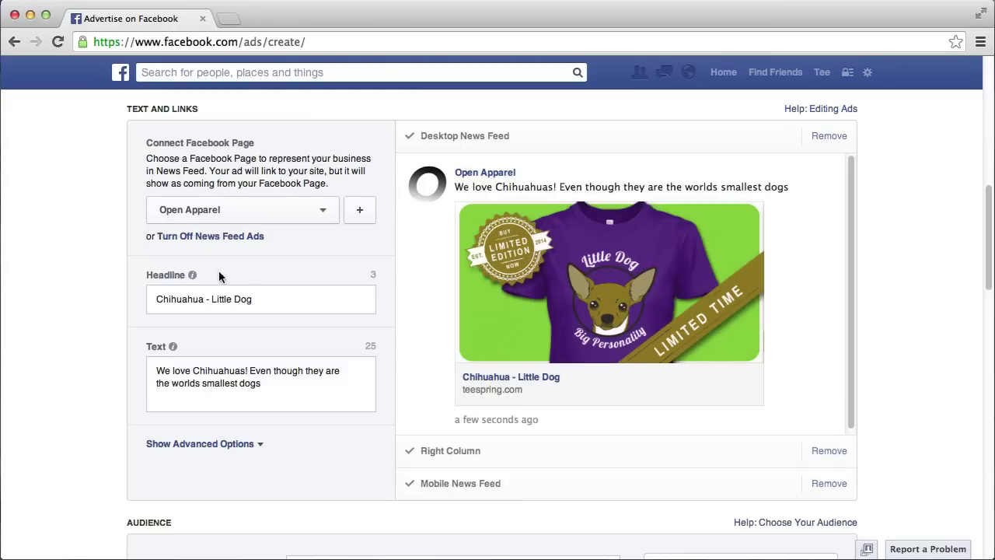
# Step: Change the ad headline to "Chihuahua Apparel"
pyautogui.moveTo(262, 298); pyautogui.dragTo(137, 299)
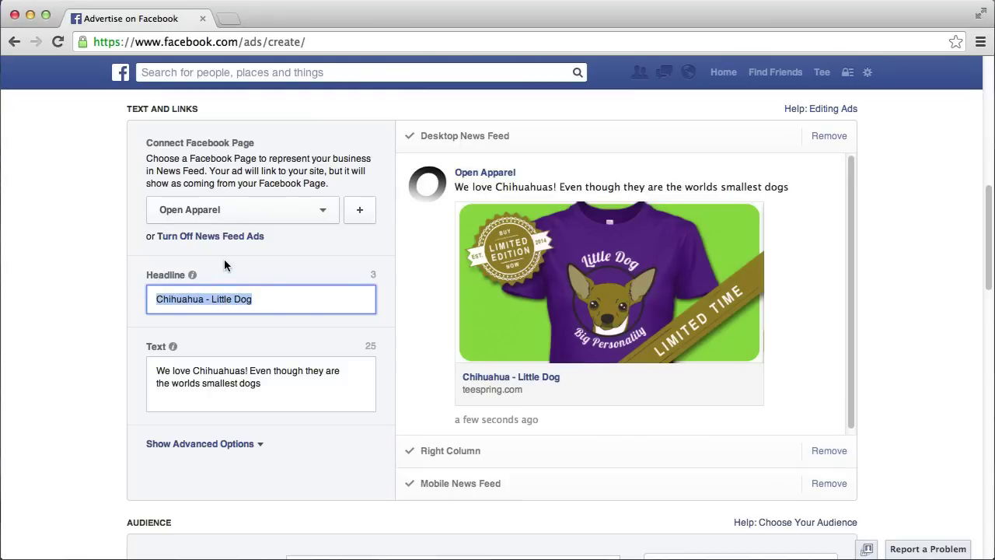
pyautogui.click(207, 298)
pyautogui.moveTo(207, 299); pyautogui.dragTo(324, 306)
pyautogui.write('Appare')
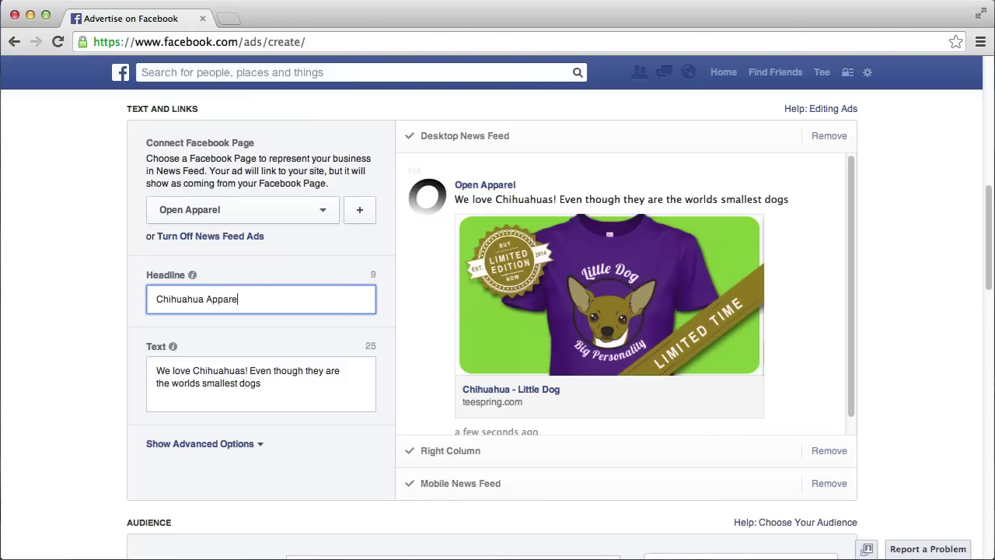
pyautogui.write('l')
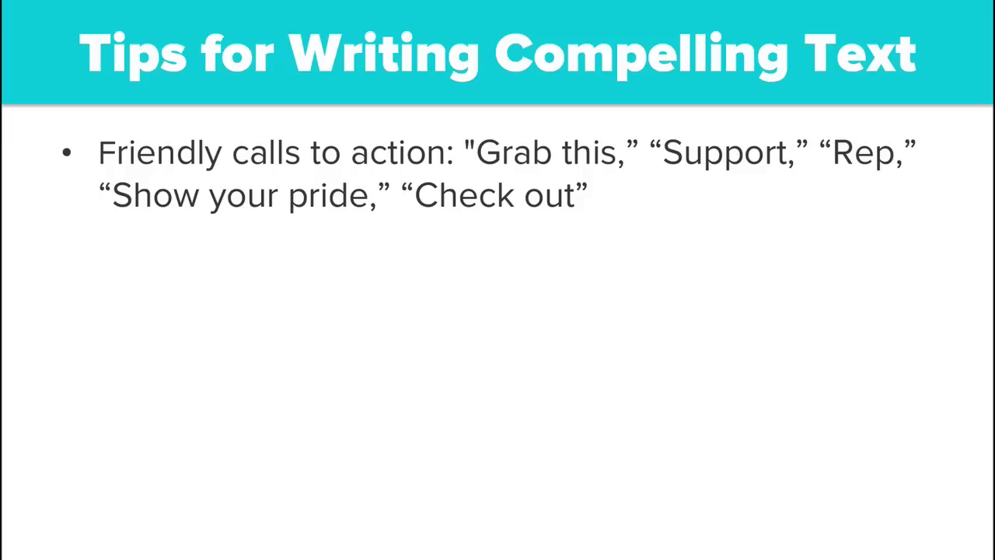
pyautogui.press('Right')
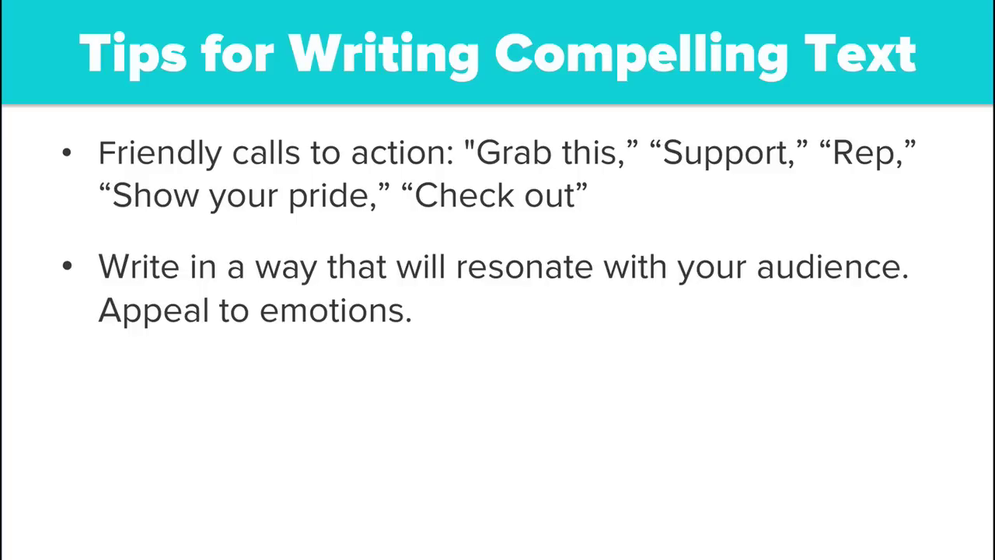
pyautogui.press('Right')
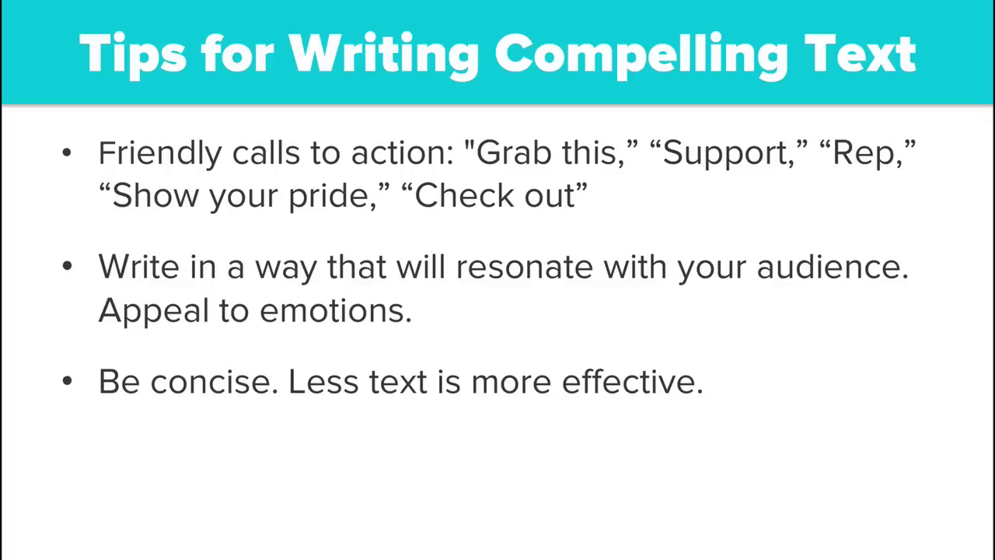
pyautogui.press('Right')
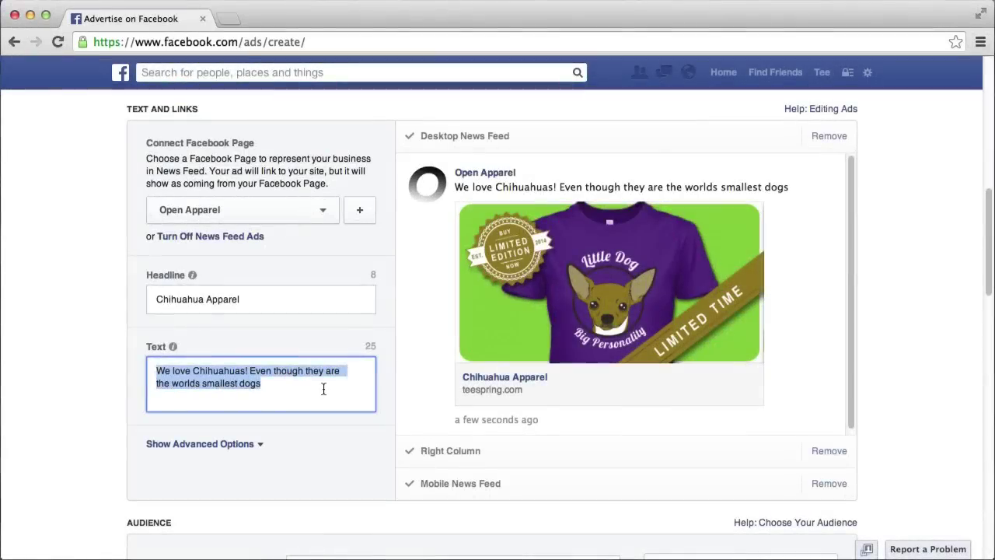
# Step: Set the ad text to "A Chihuahua is a little dog with a big personality. Check out our limited-edition apparel!" and expand the advanced options
pyautogui.write('A Chihuahua is a little dog with a big personality. Check out our limited-edition apparel!')
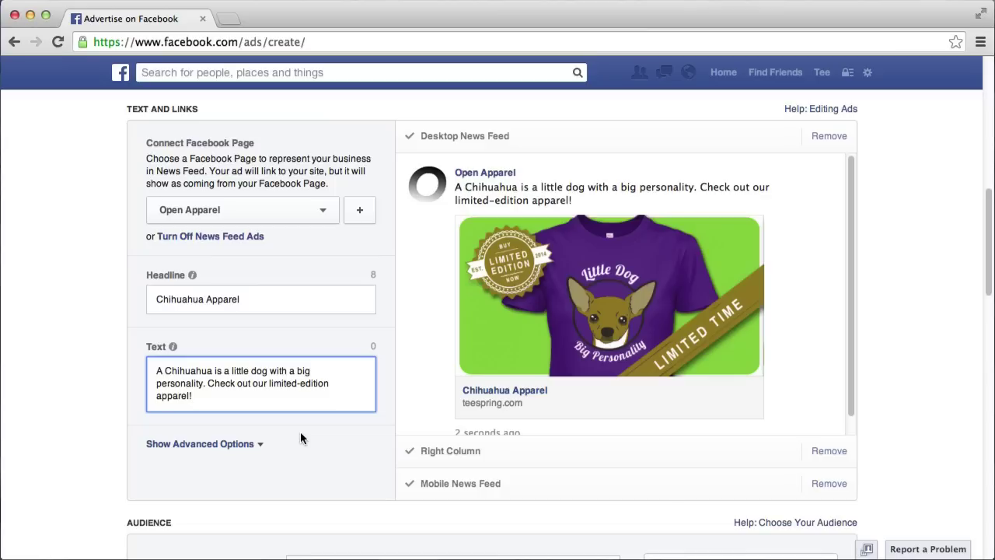
pyautogui.click(236, 448)
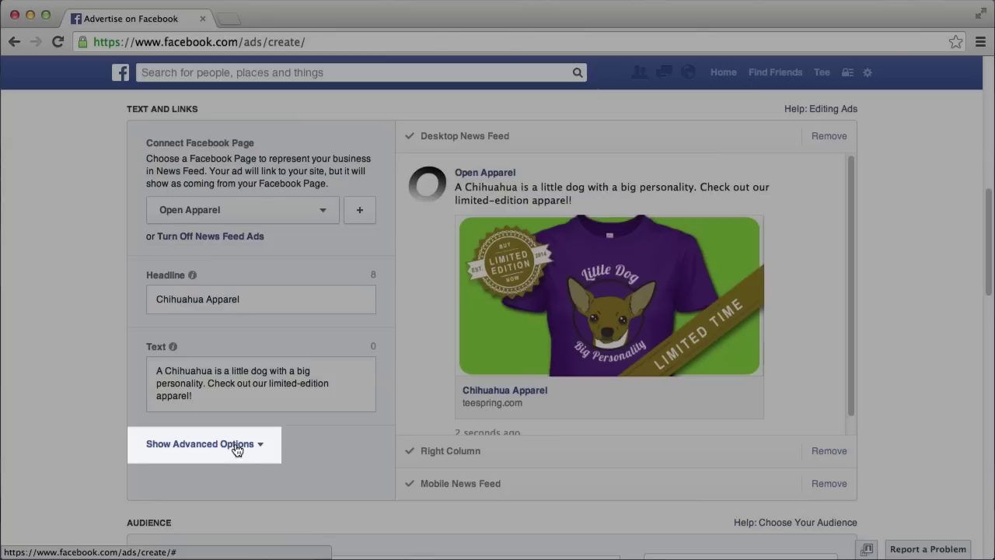
pyautogui.click(237, 447)
pyautogui.scroll(-2, 234, 498)
# Step: Try "NEWS FEED LINK DESCIPTION" as the News Feed link description, then clear it
pyautogui.click(240, 468)
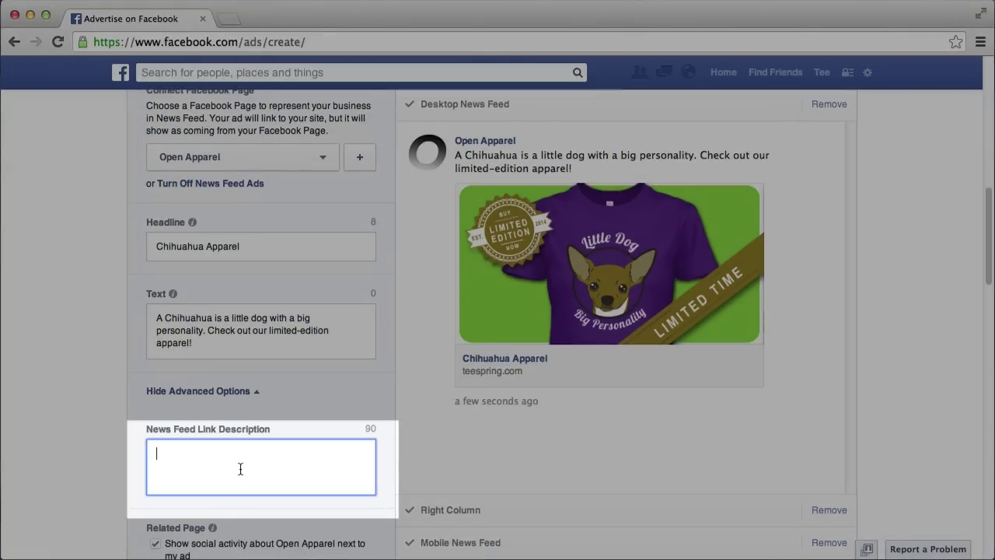
pyautogui.write('N')
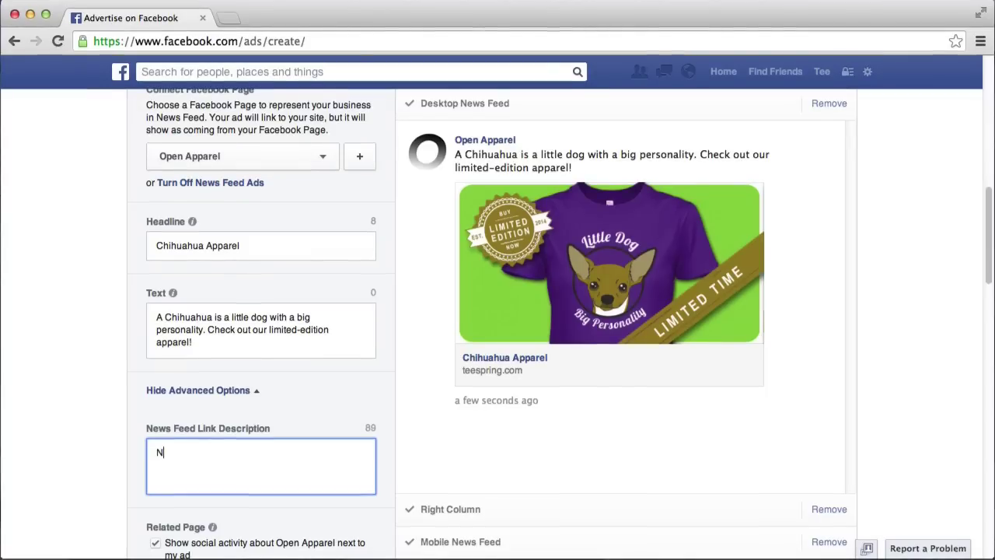
pyautogui.write('EWS FEED LINK ')
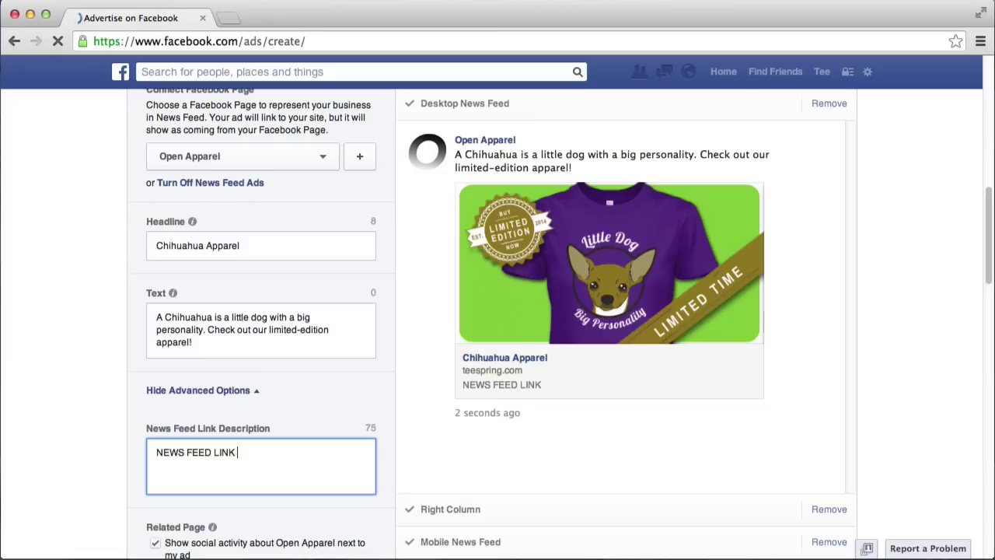
pyautogui.write('DESCIPTION')
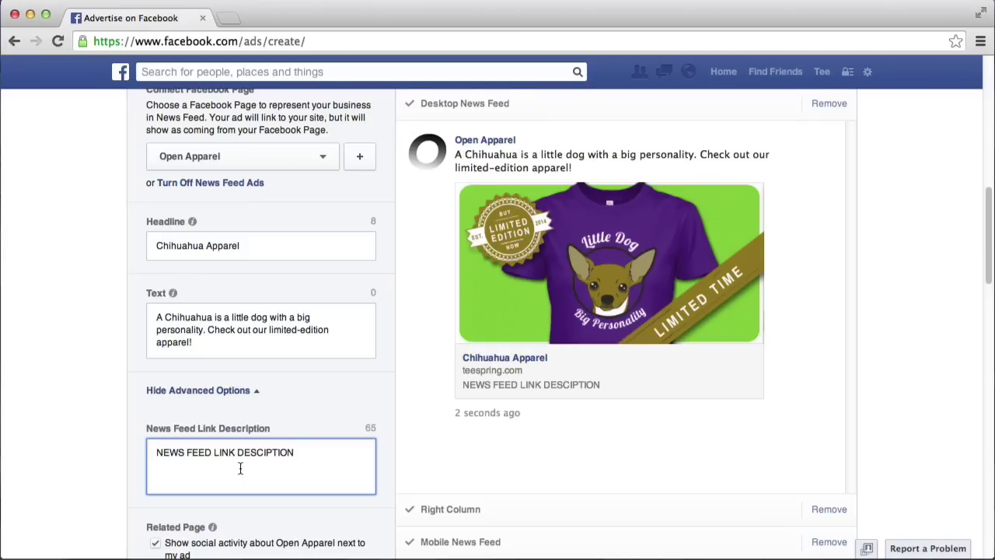
pyautogui.press('super+a')
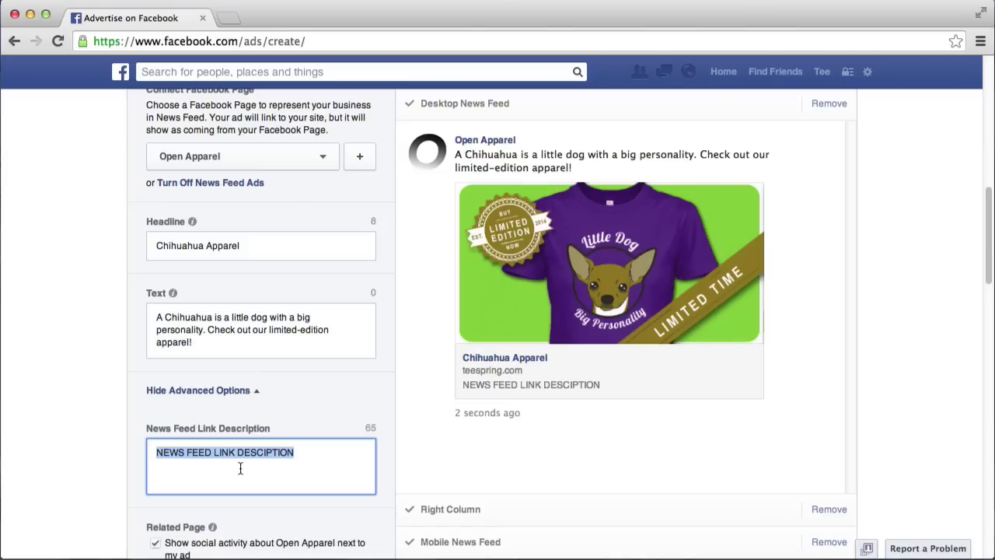
pyautogui.press('BackSpace')
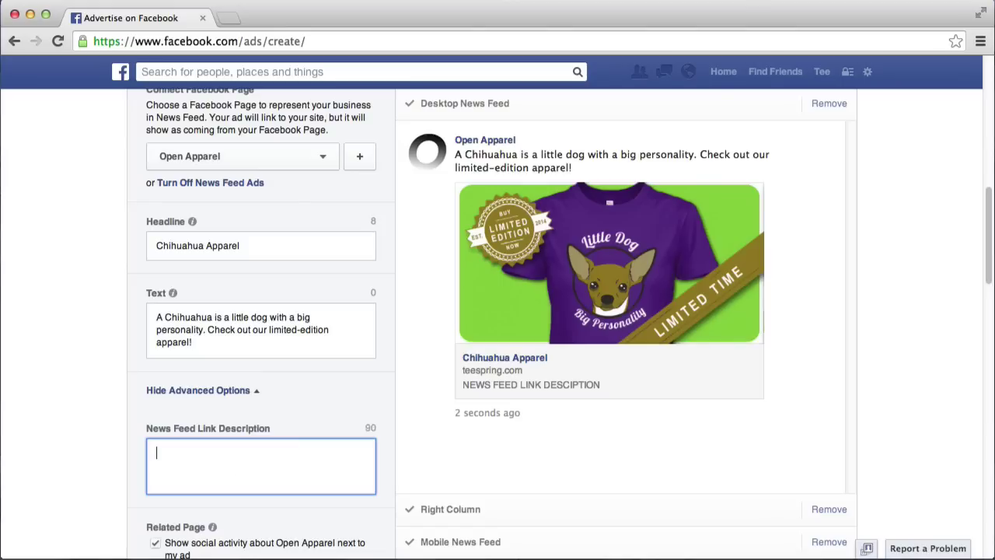
# Step: Look through the ad placements and the audience targeting options, including the additional demographics
pyautogui.scroll(-5, 200, 490)
pyautogui.scroll(-2, 218, 459)
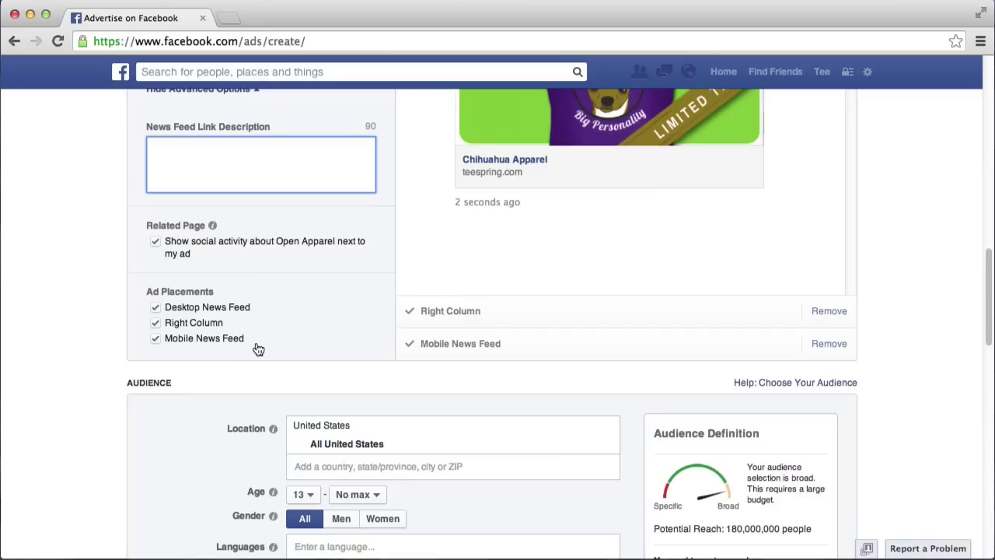
pyautogui.scroll(-6, 317, 322)
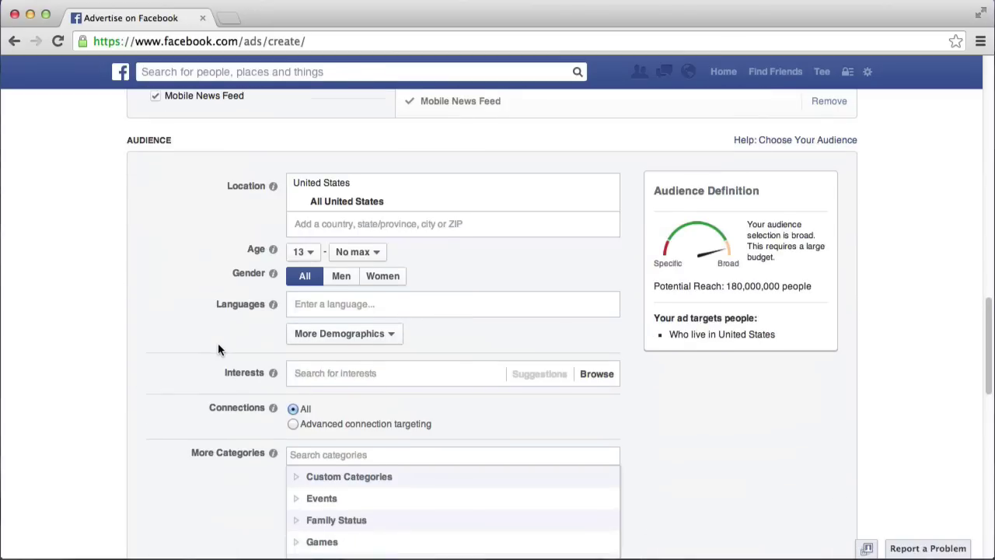
pyautogui.scroll(-1, 219, 343)
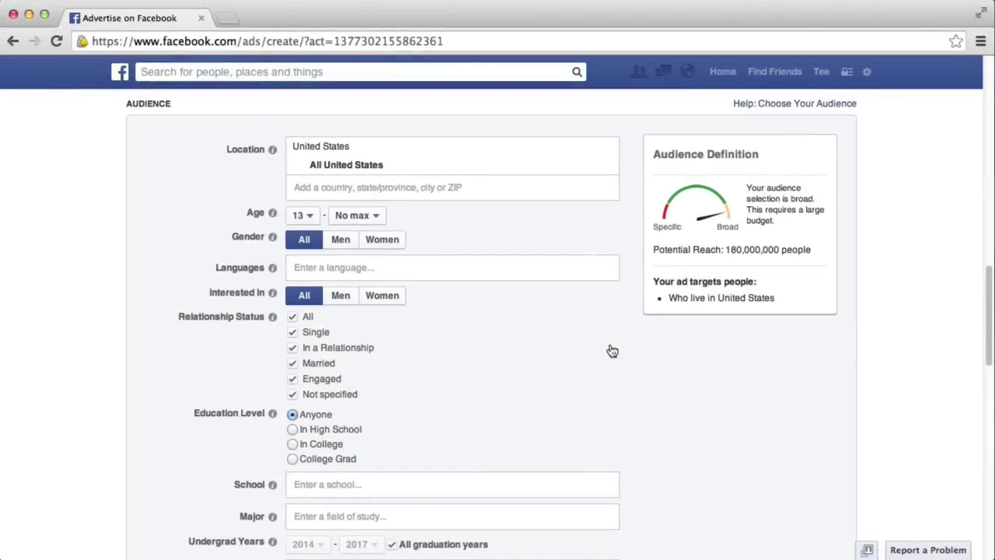
pyautogui.click(342, 300)
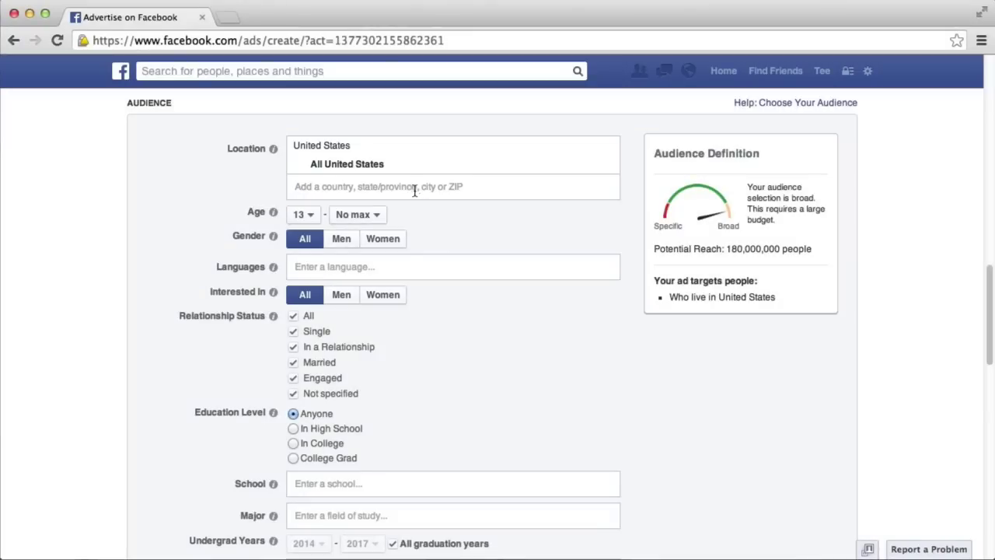
# Step: Try Oregon as an additional audience location, then clear the entry
pyautogui.click(412, 189)
pyautogui.write('Oregon')
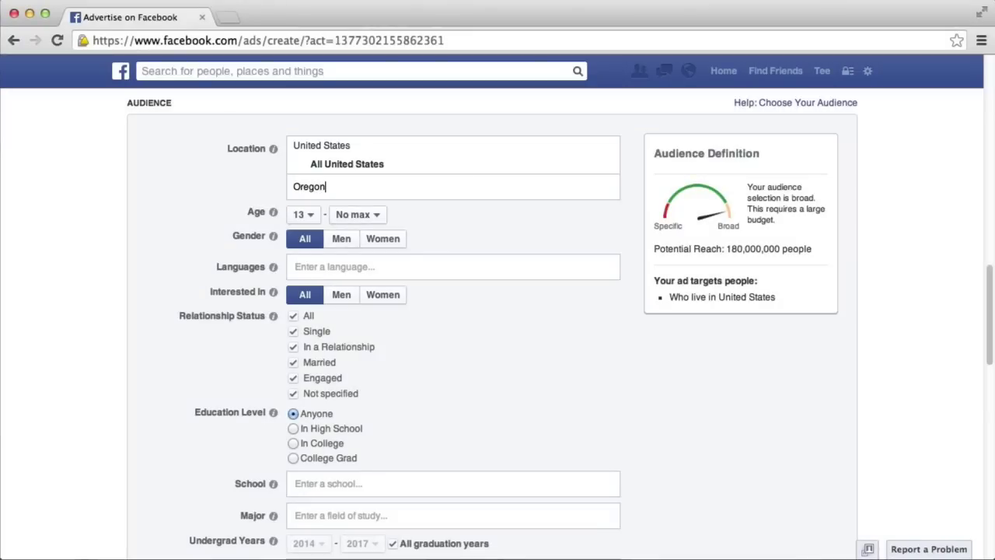
pyautogui.press('Down')
pyautogui.press('Down')
pyautogui.press('Down')
pyautogui.press('super+a')
pyautogui.press('BackSpace')
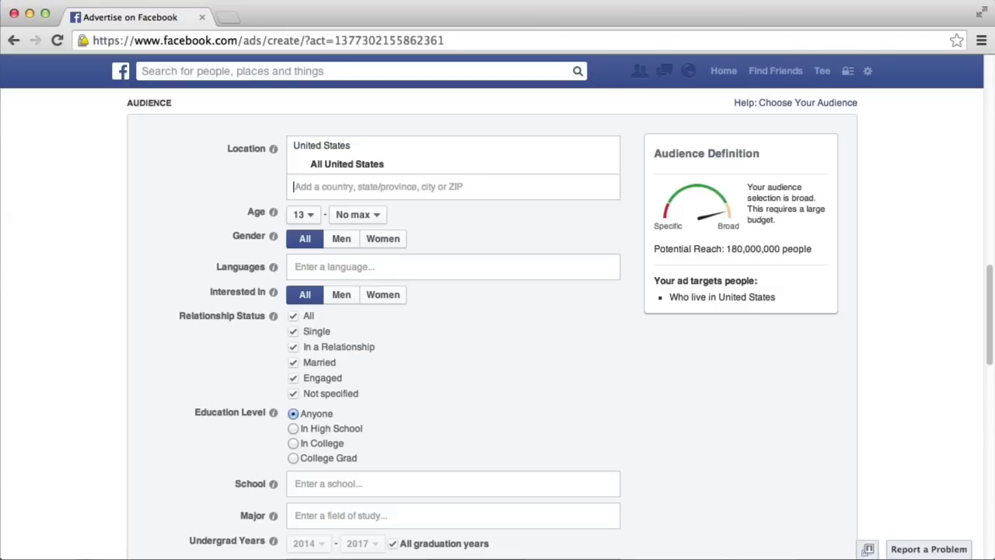
# Step: Try excluding Las Vegas, Nevada from the United States audience location, then cancel the exclusion
pyautogui.click(590, 164)
pyautogui.click(582, 204)
pyautogui.write('Las Vegas')
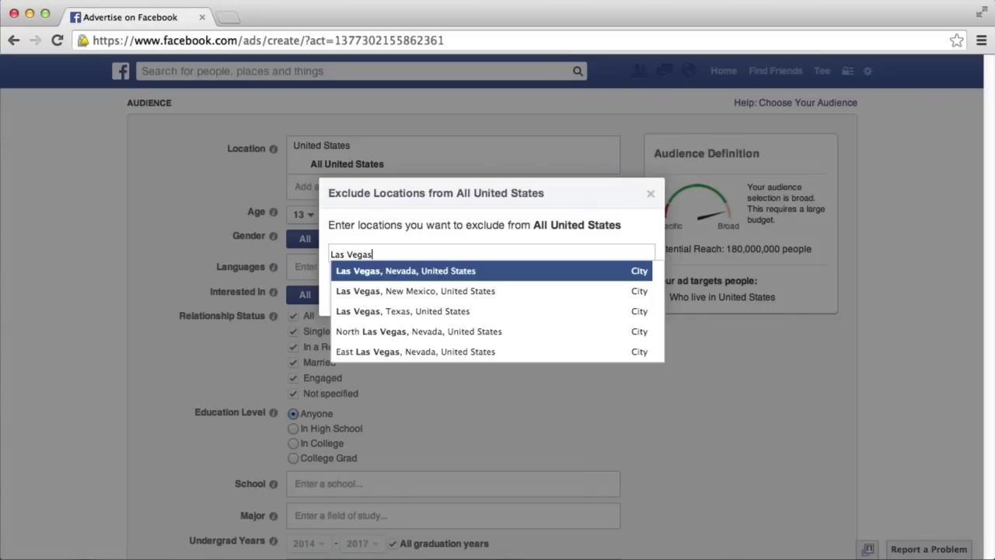
pyautogui.press('Return')
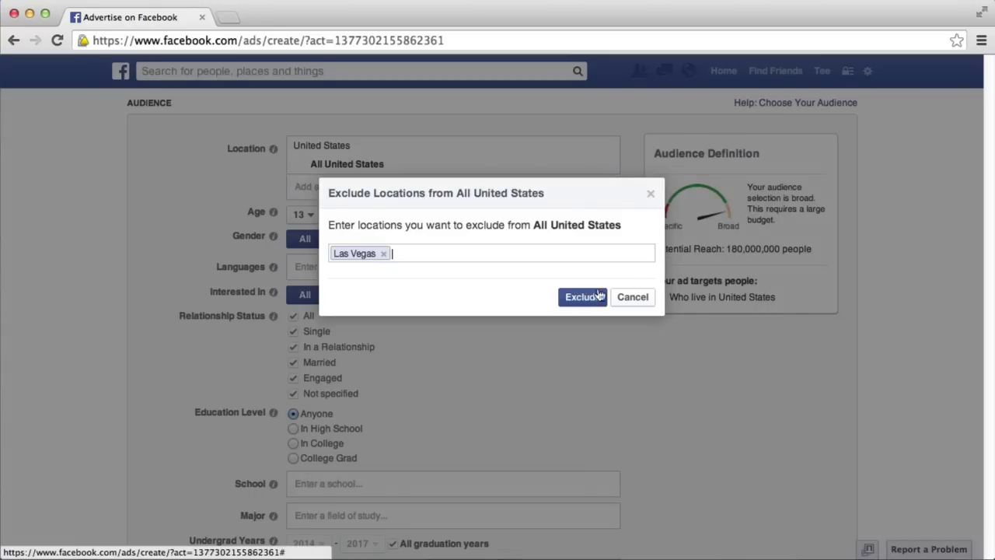
pyautogui.click(628, 298)
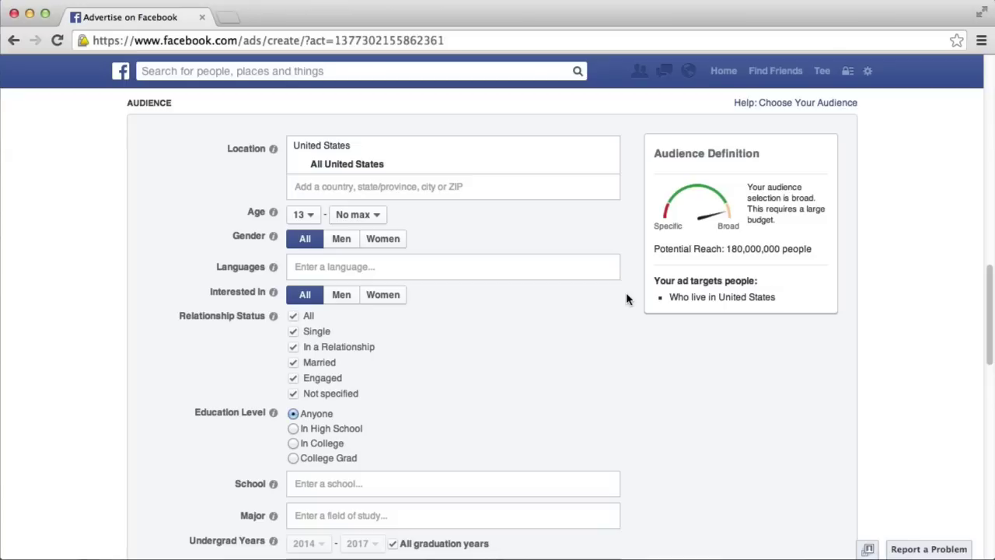
# Step: Restrict the audience gender to Women
pyautogui.click(394, 240)
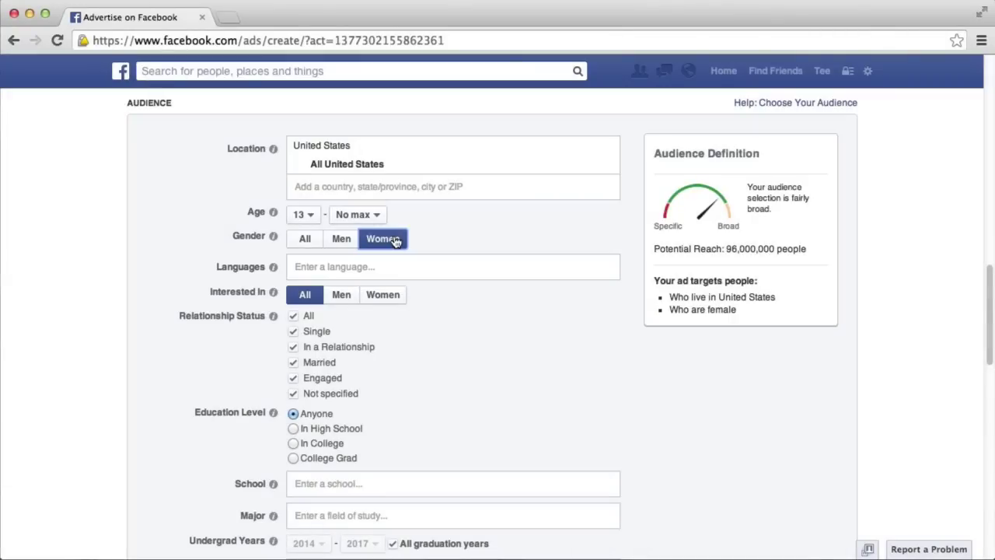
# Step: Try Korean as an audience language, then remove it
pyautogui.click(389, 264)
pyautogui.write('Kore')
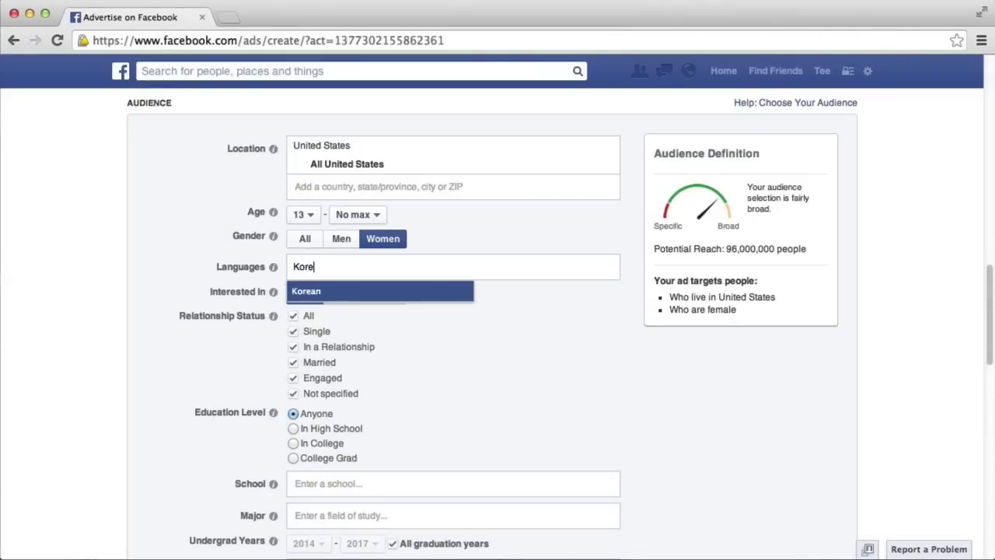
pyautogui.press('Return')
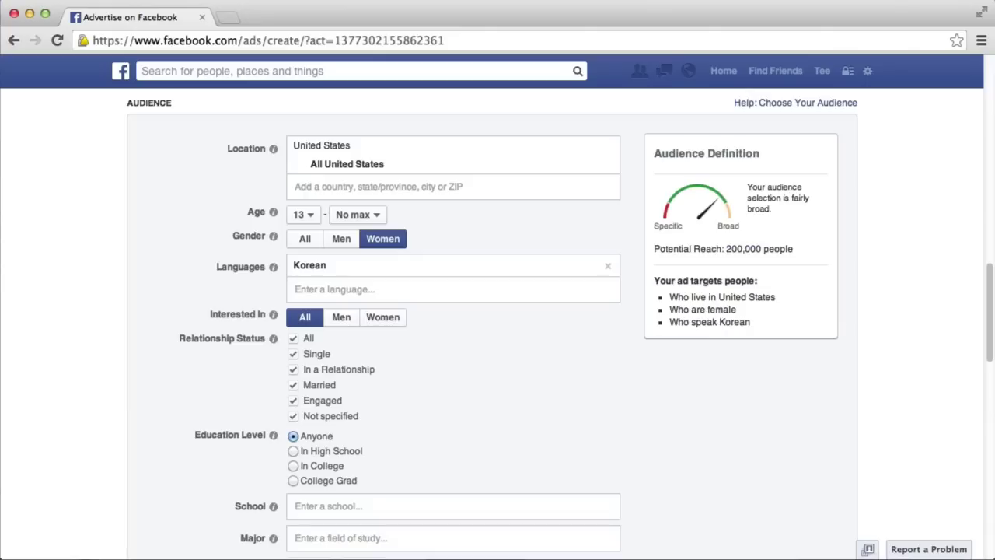
pyautogui.click(610, 268)
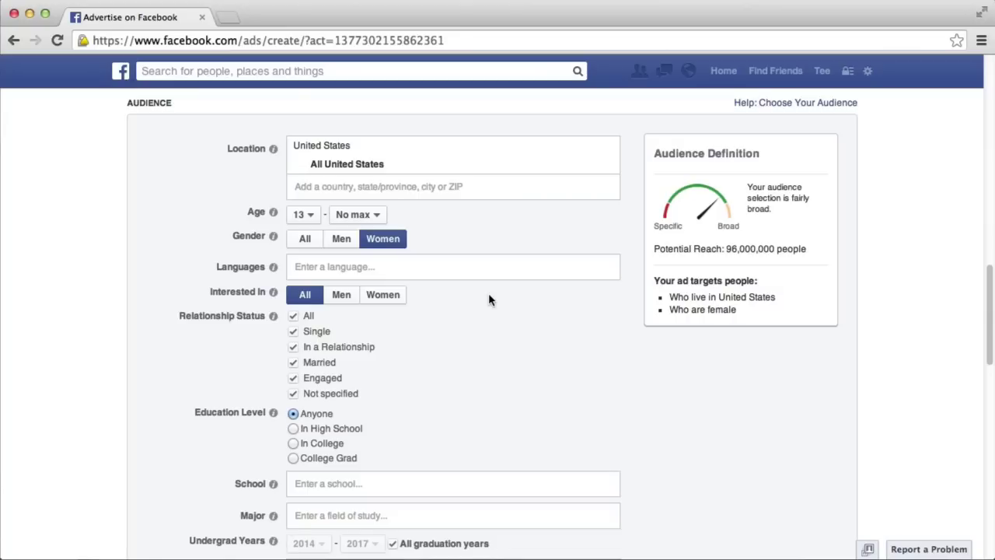
# Step: Try Dentistry as the audience's field of study, then remove it
pyautogui.scroll(-8, 488, 300)
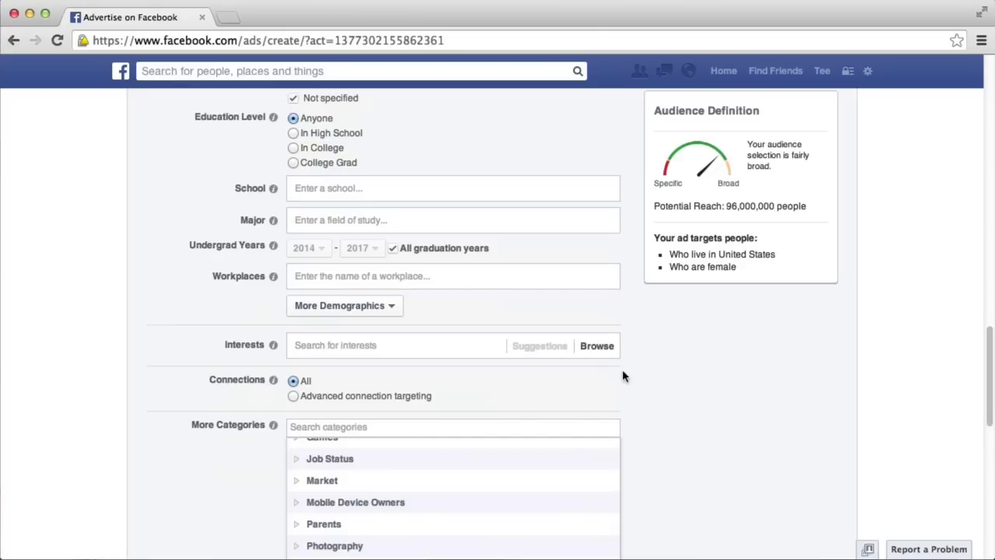
pyautogui.click(333, 222)
pyautogui.write('De')
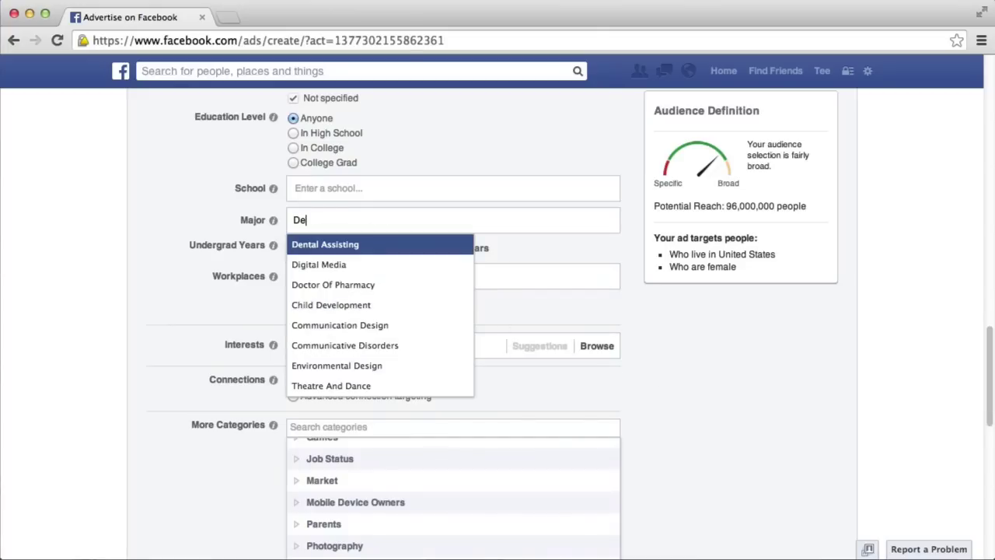
pyautogui.write('n')
pyautogui.press('Down')
pyautogui.press('Down')
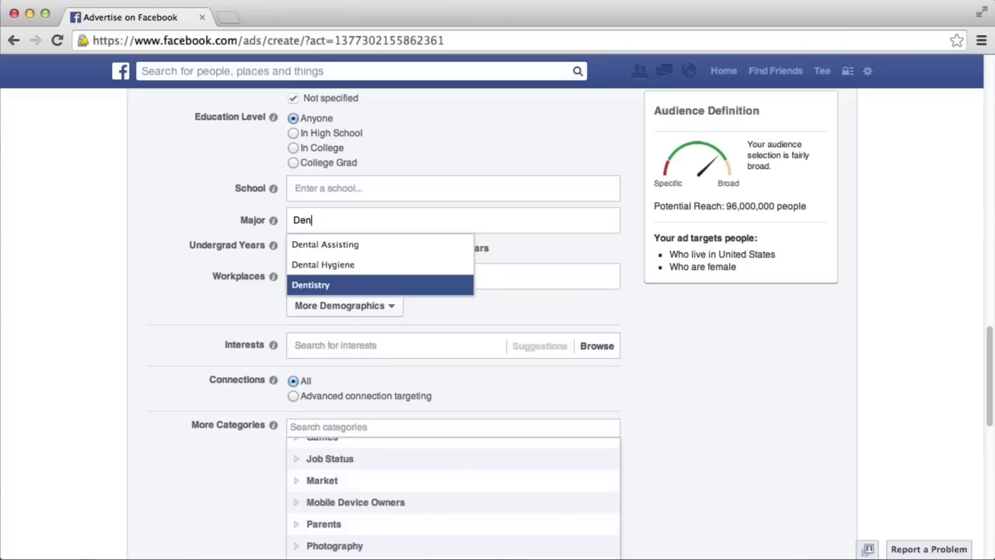
pyautogui.press('Return')
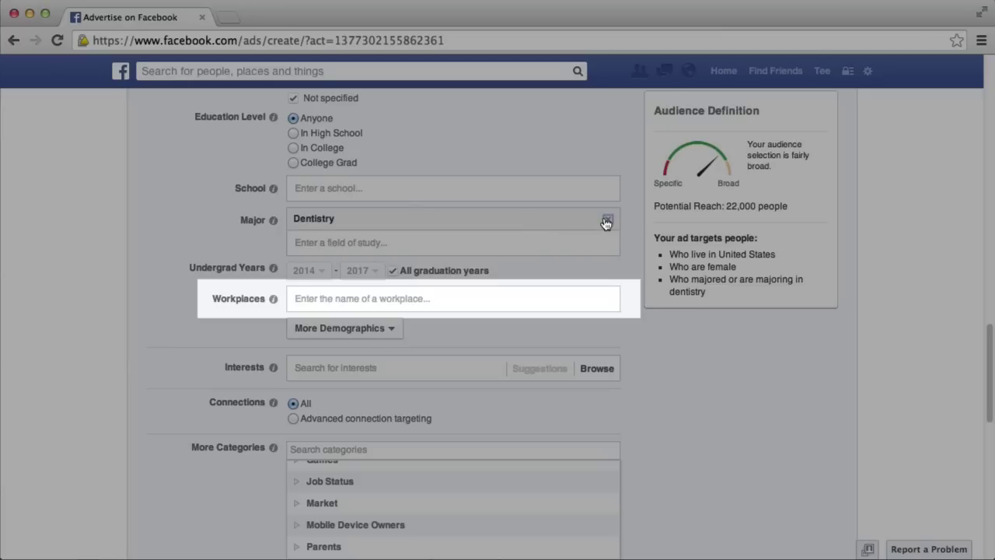
pyautogui.click(606, 220)
# Step: Try United States Postal Service (USPS) and UPS as audience workplaces, then remove the workplace entries
pyautogui.click(540, 272)
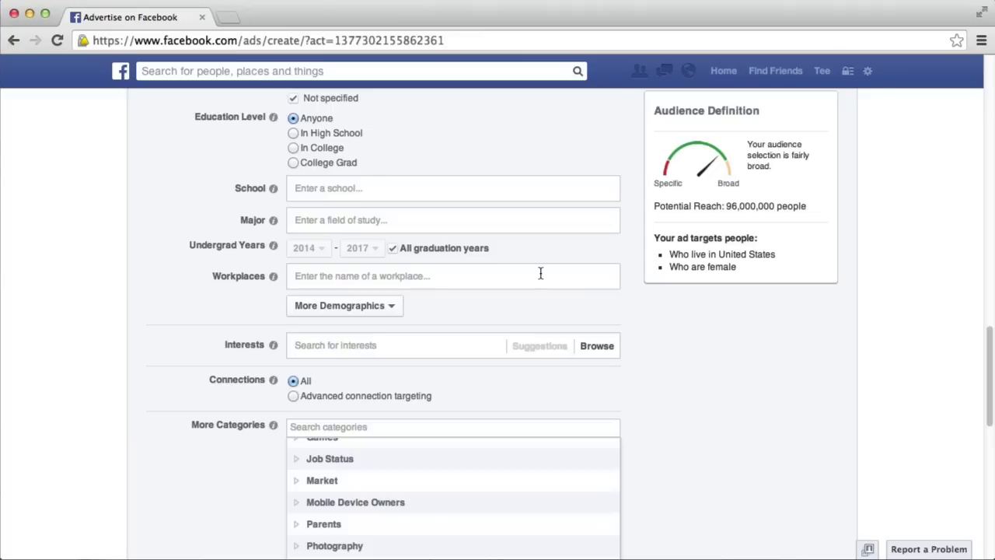
pyautogui.write('USPS')
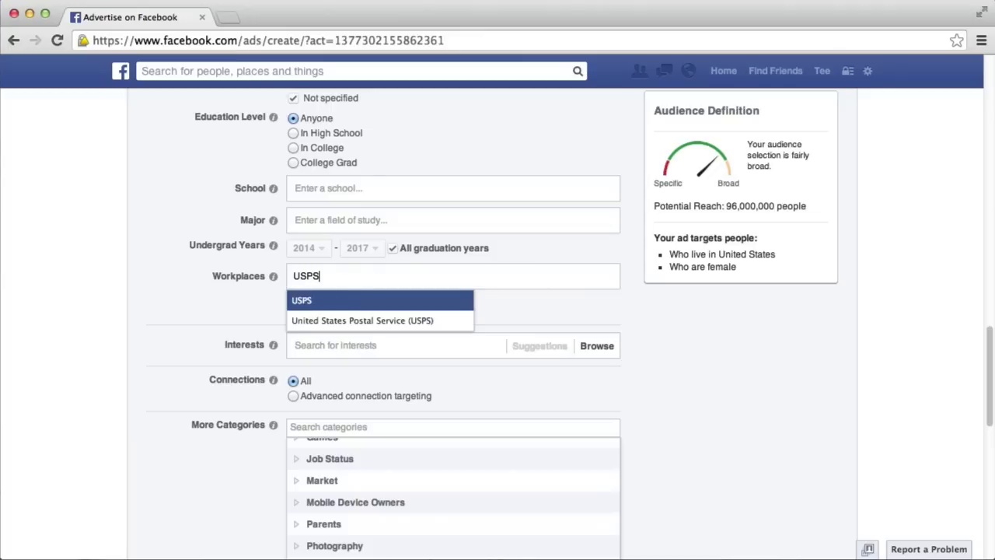
pyautogui.press('Down')
pyautogui.press('Return')
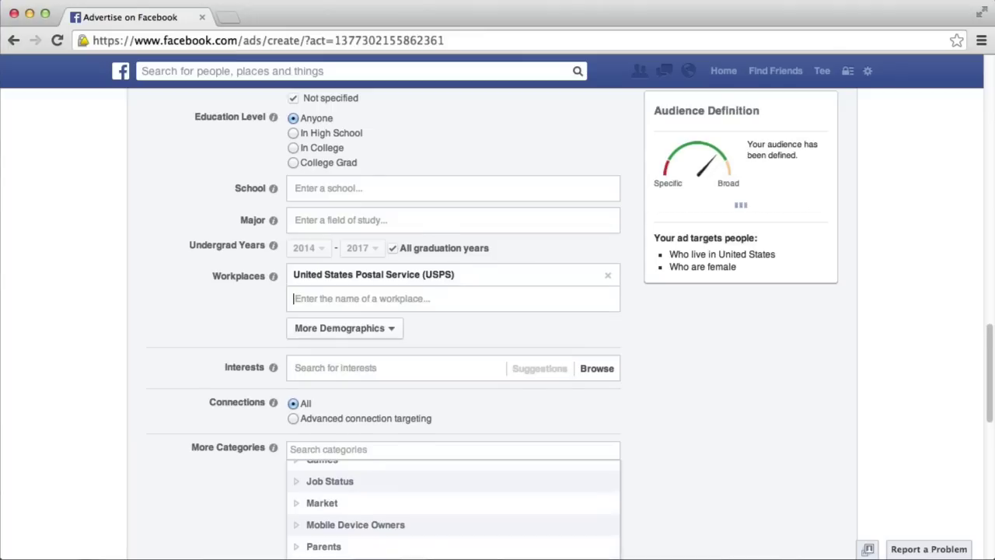
pyautogui.write('UPS')
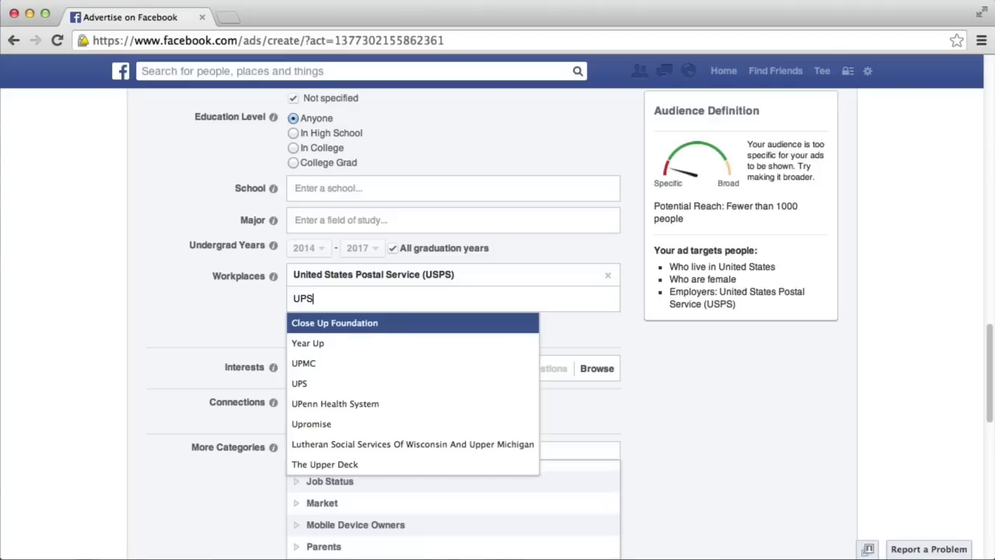
pyautogui.press('Return')
pyautogui.click(608, 275)
pyautogui.click(608, 275)
# Step: Try "sandwich artist" and "Account manager" as audience interests, then remove both
pyautogui.scroll(-5, 781, 392)
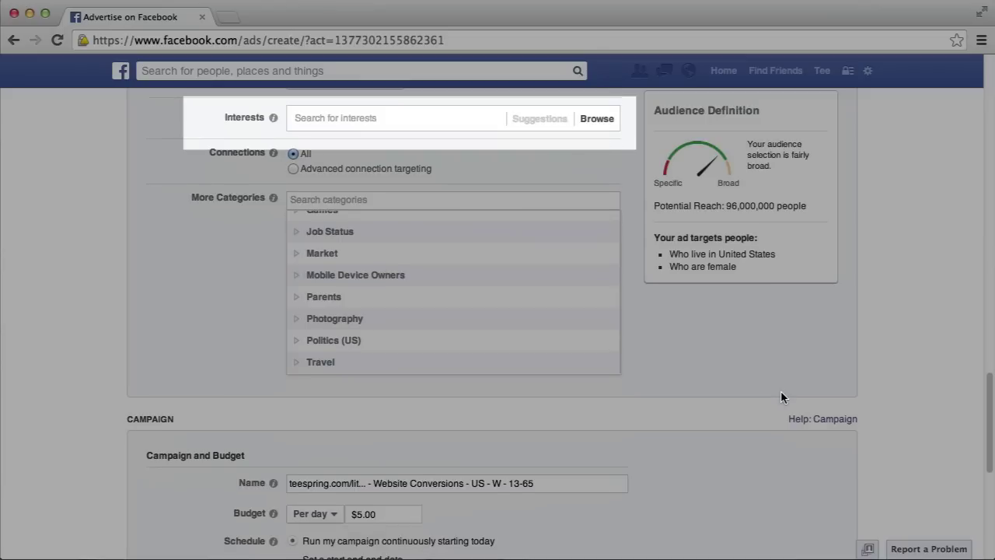
pyautogui.click(394, 117)
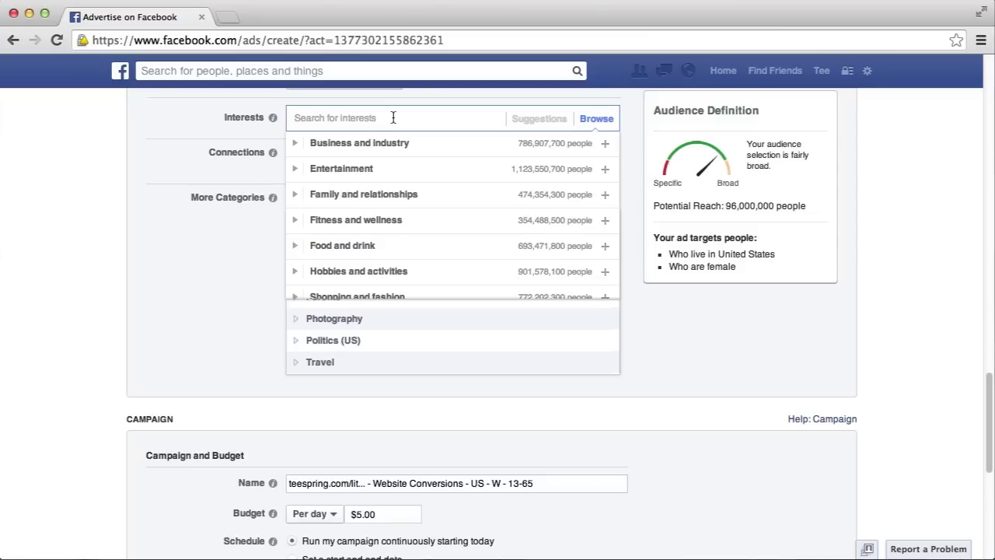
pyautogui.write('san')
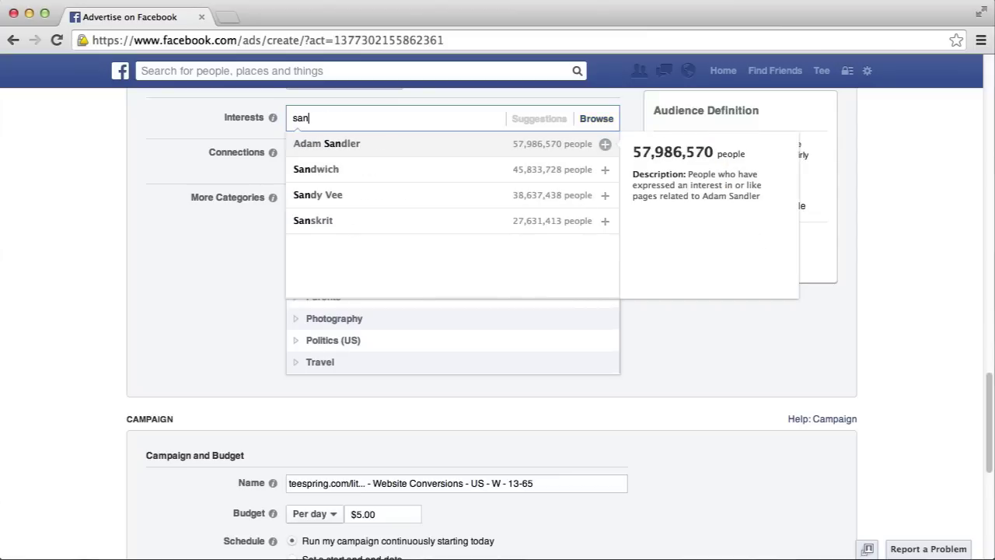
pyautogui.write('dwich art')
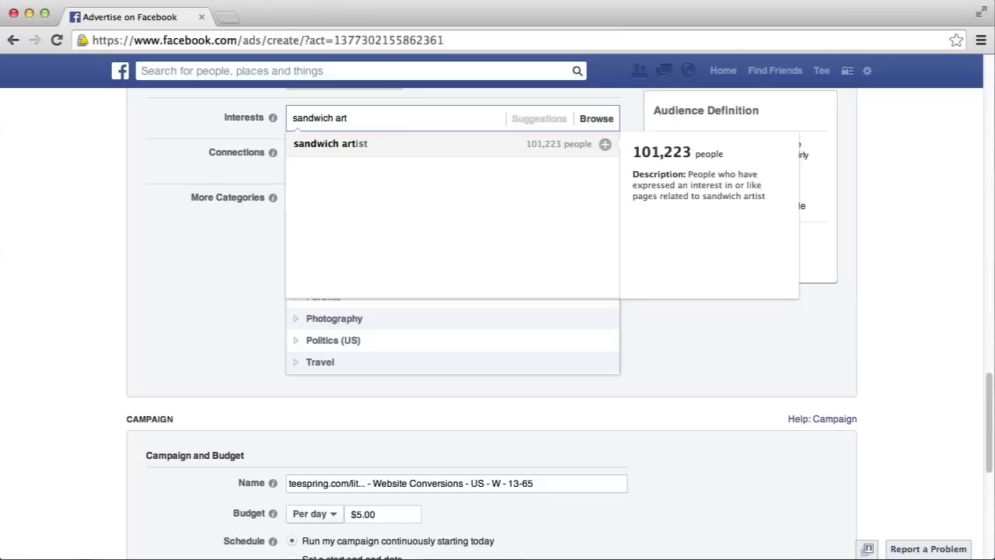
pyautogui.press('Return')
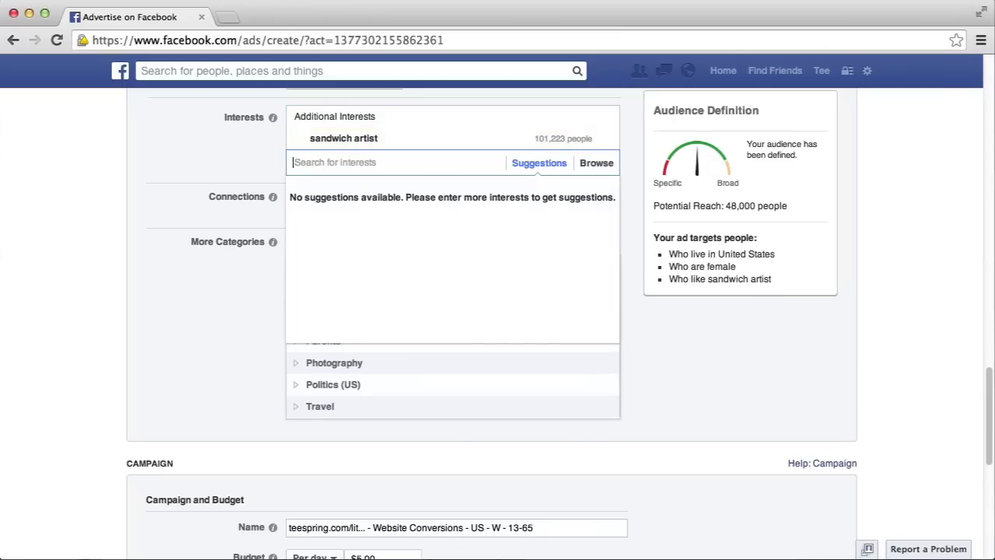
pyautogui.write('acc')
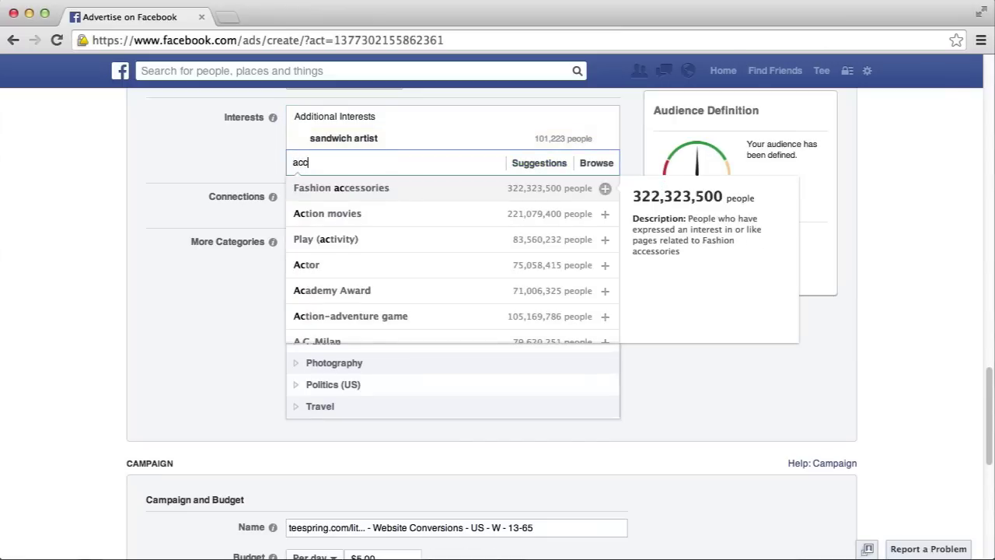
pyautogui.write('ount ma')
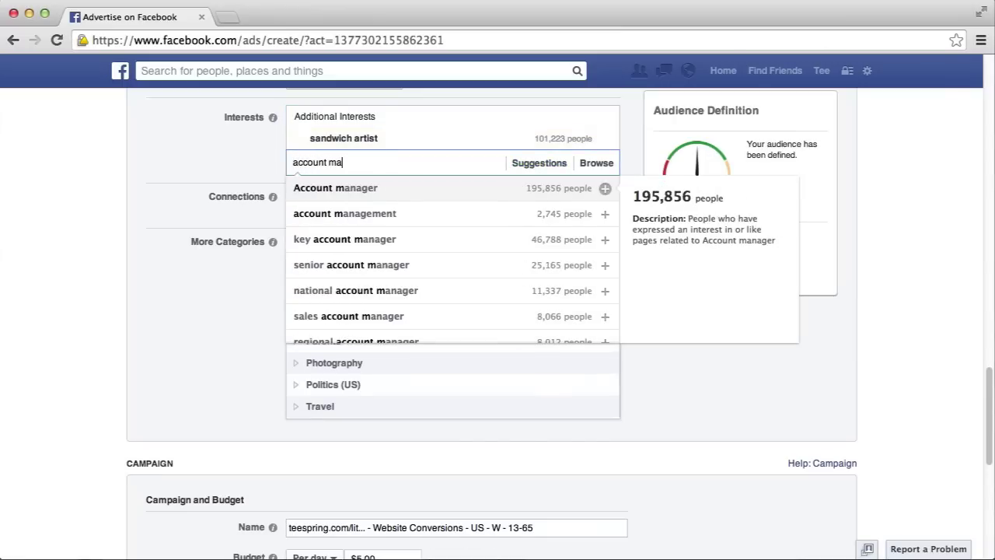
pyautogui.write('nager')
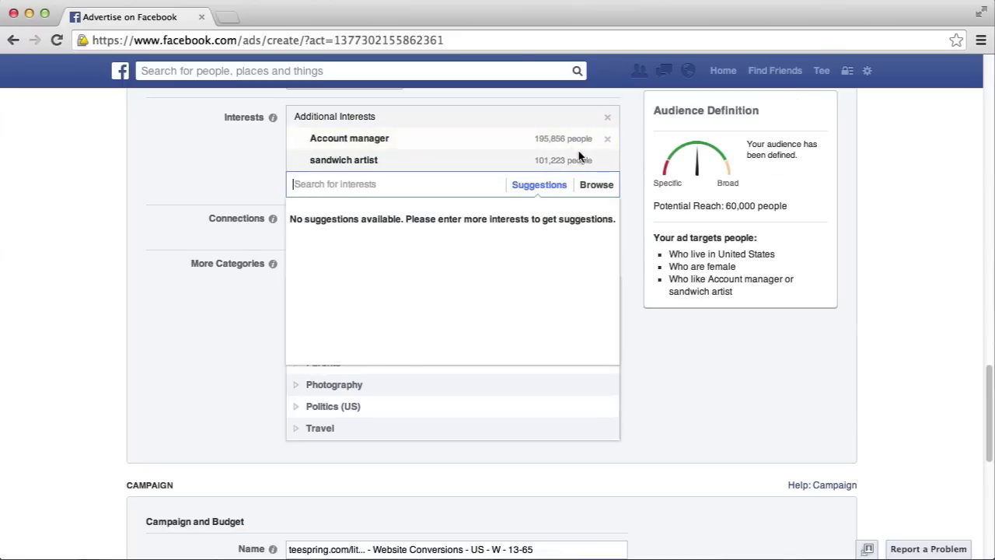
pyautogui.click(607, 138)
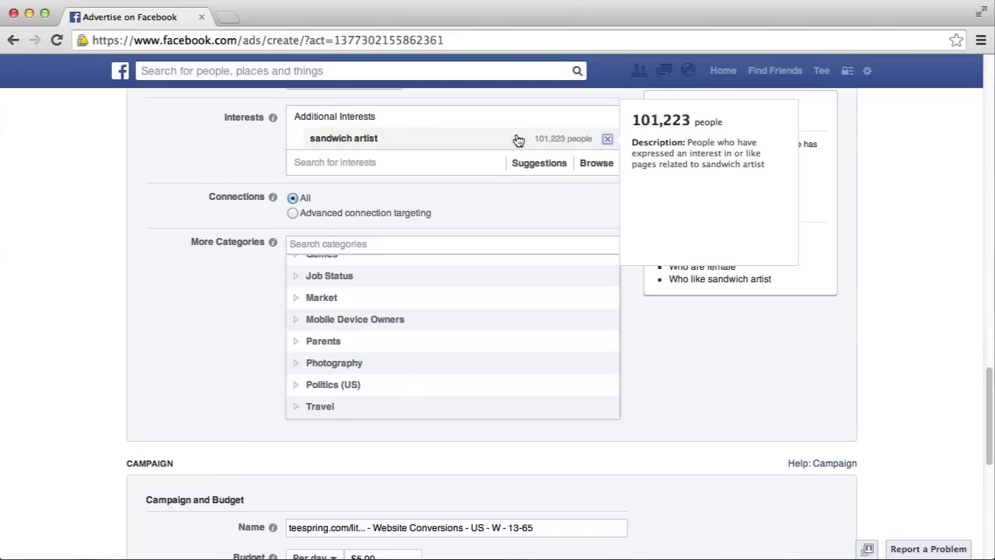
pyautogui.click(605, 139)
# Step: Add Chihuahua (dog) and Taco Bell chihuahua as audience interests
pyautogui.click(327, 119)
pyautogui.write('chih')
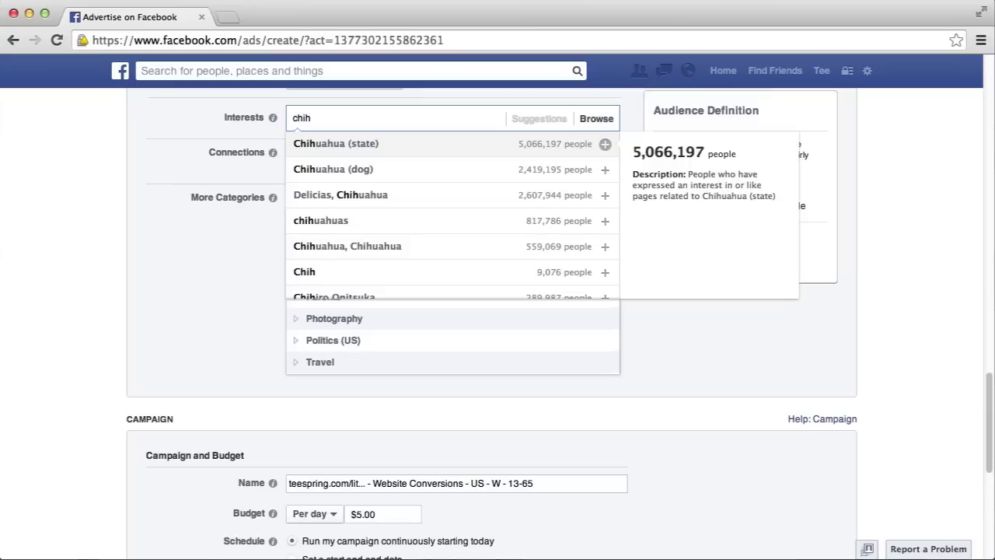
pyautogui.press('Down')
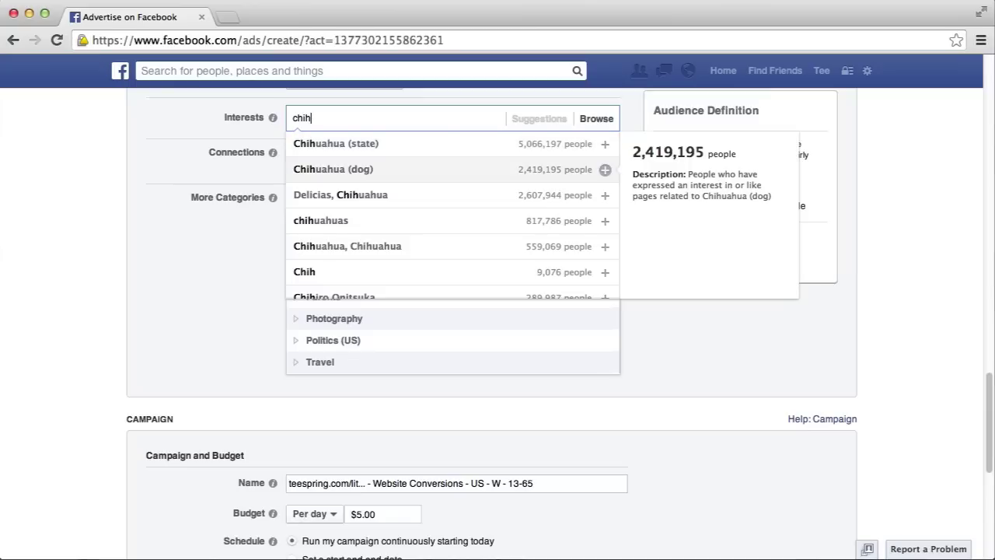
pyautogui.click(314, 166)
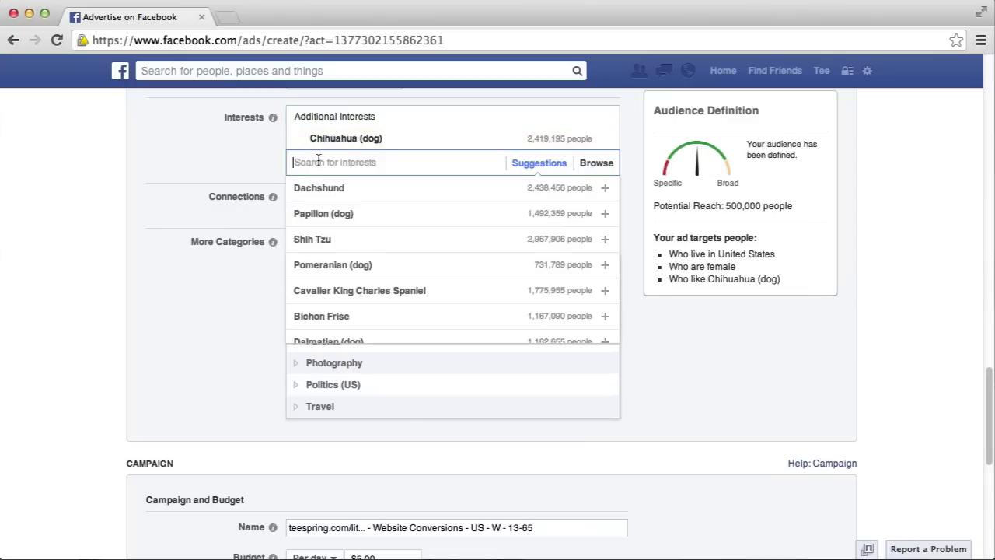
pyautogui.write('taco bell ')
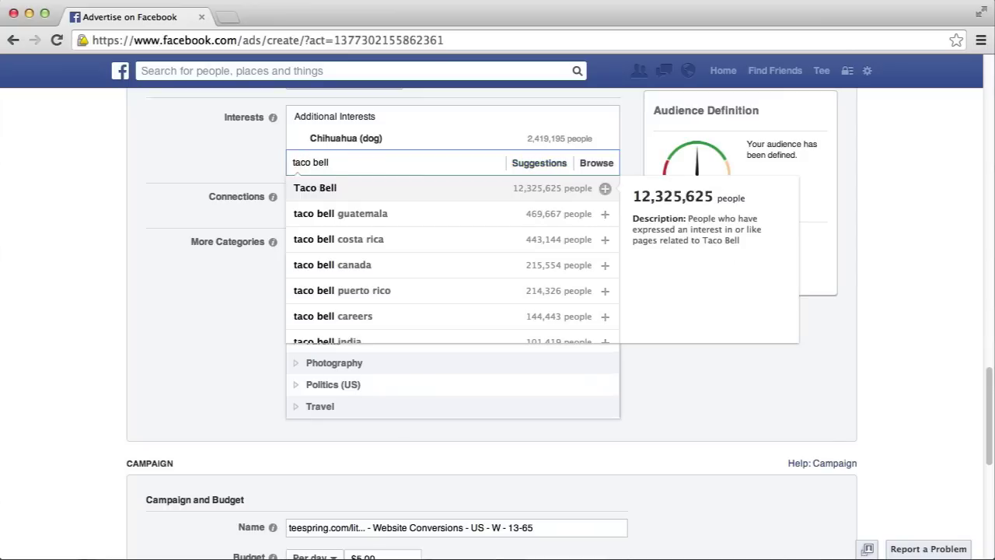
pyautogui.write('chi')
pyautogui.press('Return')
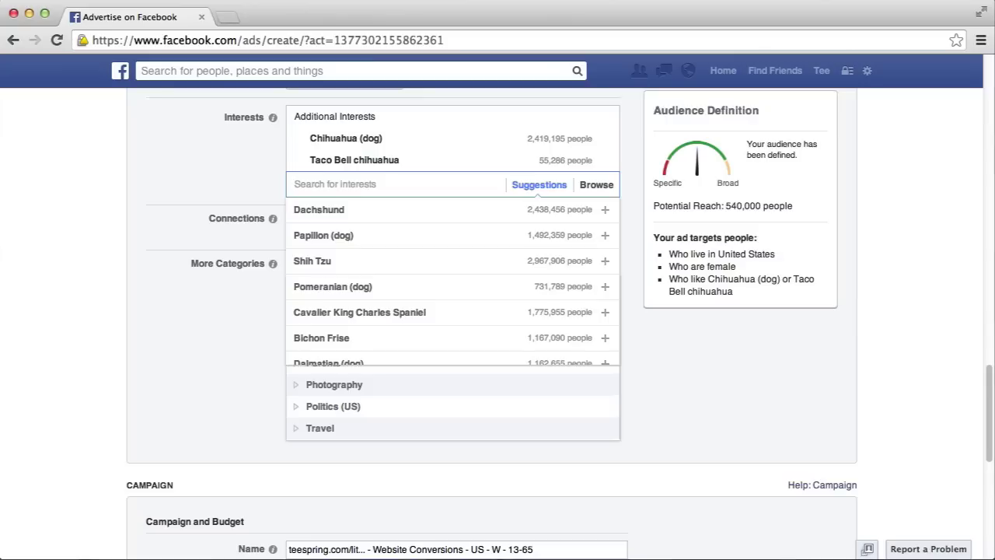
# Step: Try the broad Dogs interest for the audience, then remove it
pyautogui.write('dogs')
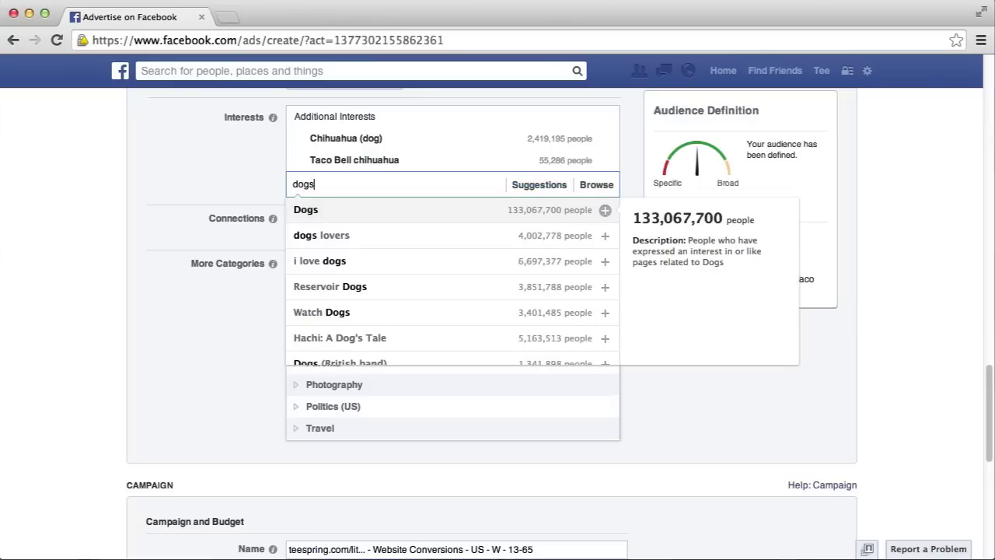
pyautogui.press('Return')
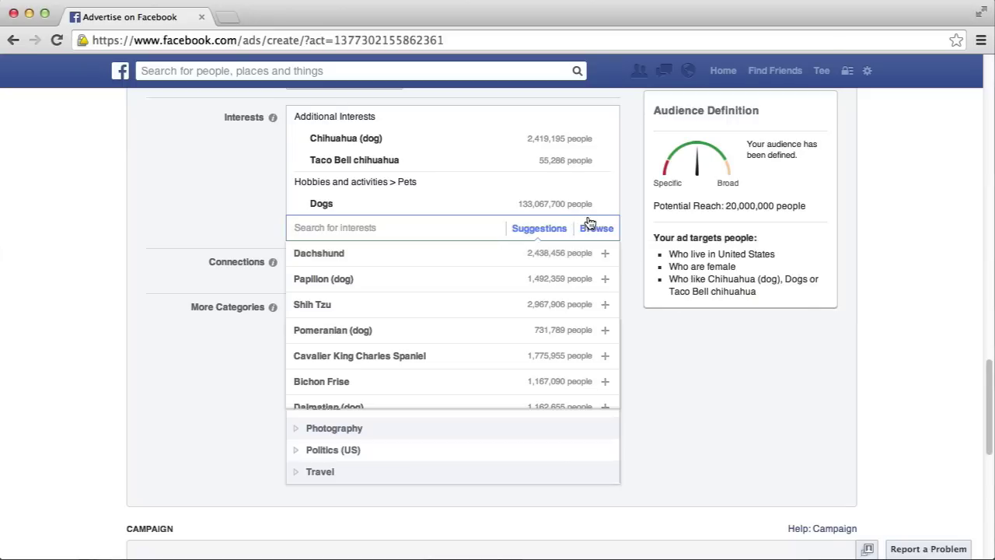
pyautogui.moveTo(601, 205)
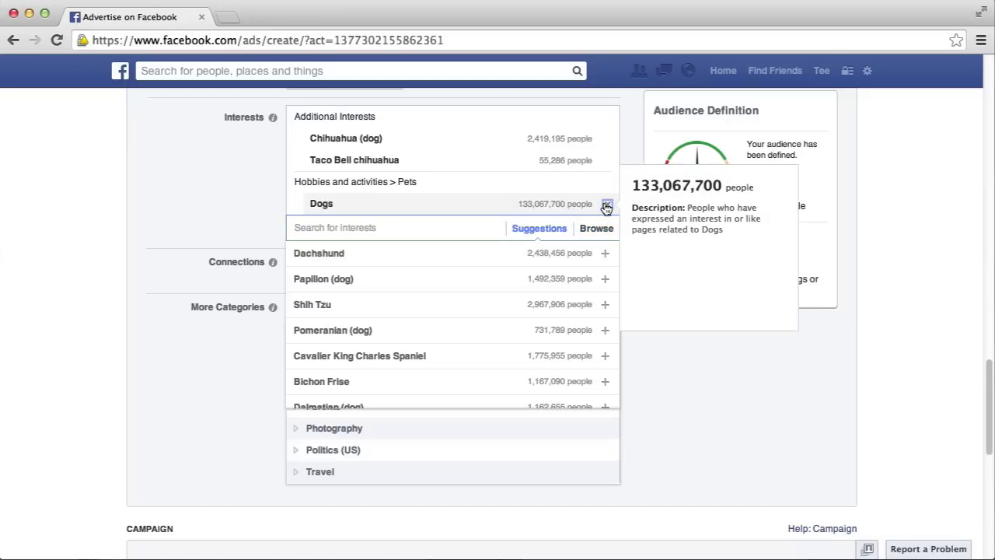
pyautogui.click(607, 206)
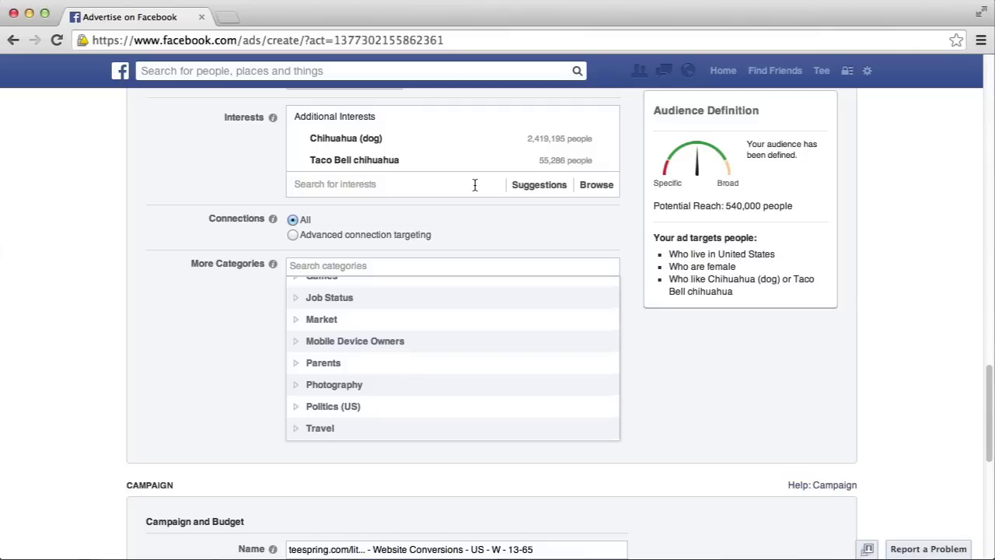
# Step: Set the audience's minimum age to 27, leaving the maximum age open
pyautogui.scroll(10, 474, 185)
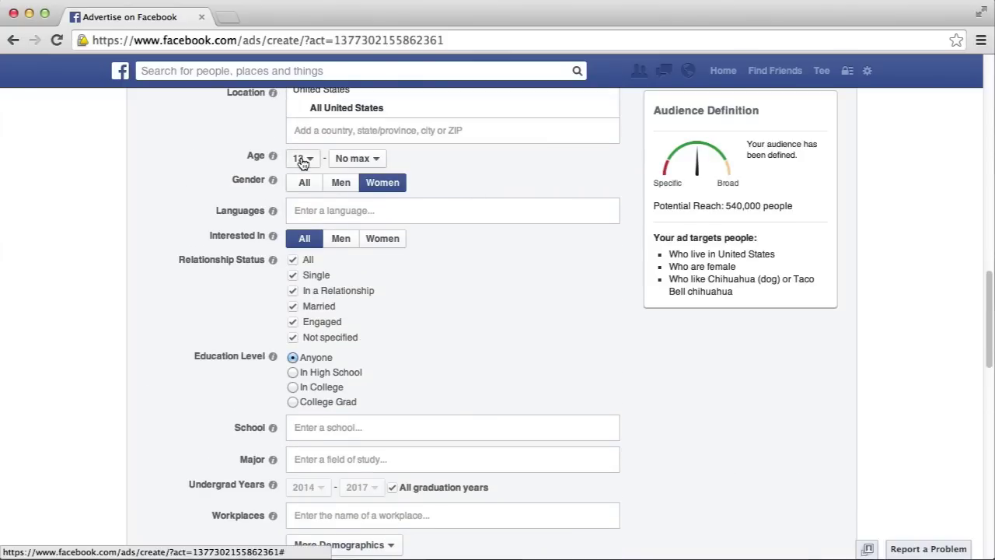
pyautogui.click(303, 159)
pyautogui.scroll(-1, 303, 350)
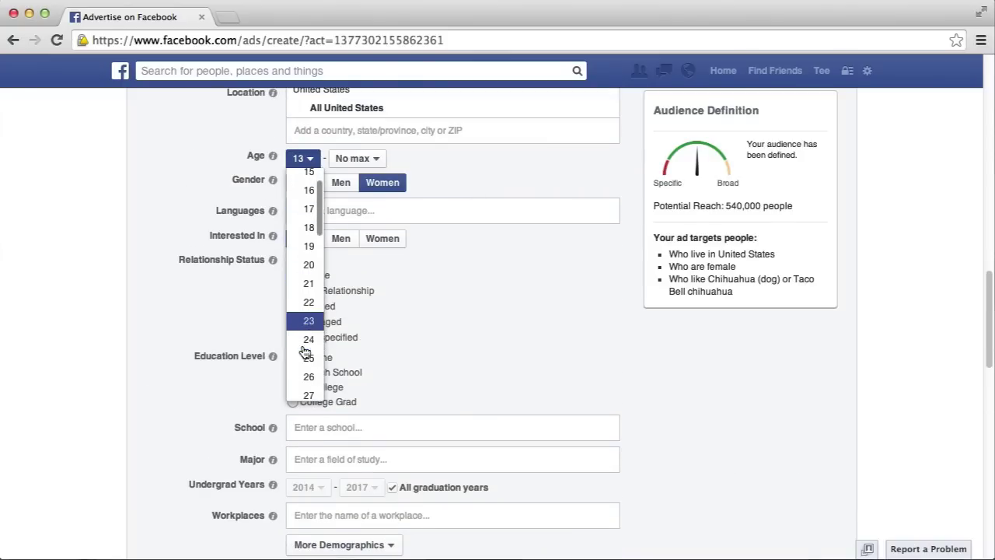
pyautogui.click(308, 392)
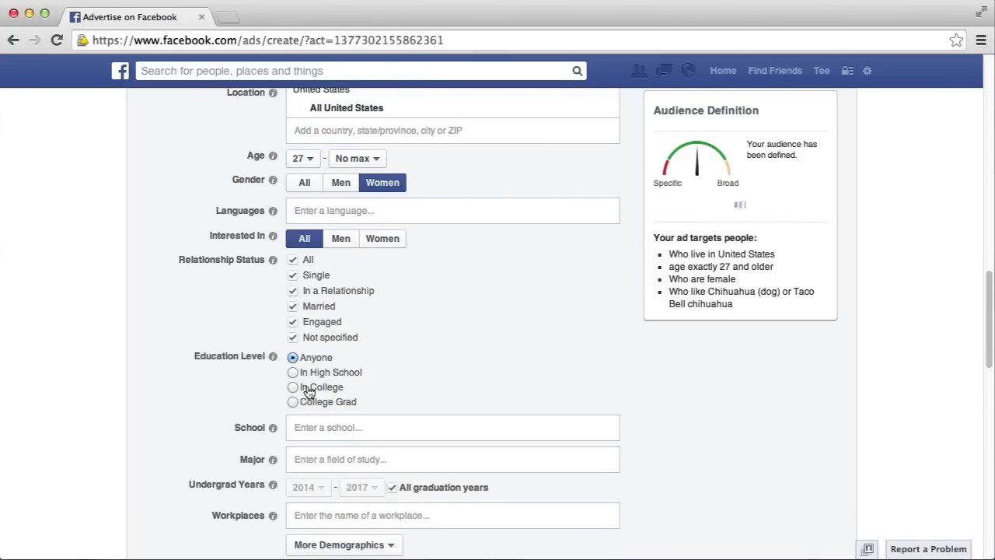
pyautogui.scroll(1, 309, 393)
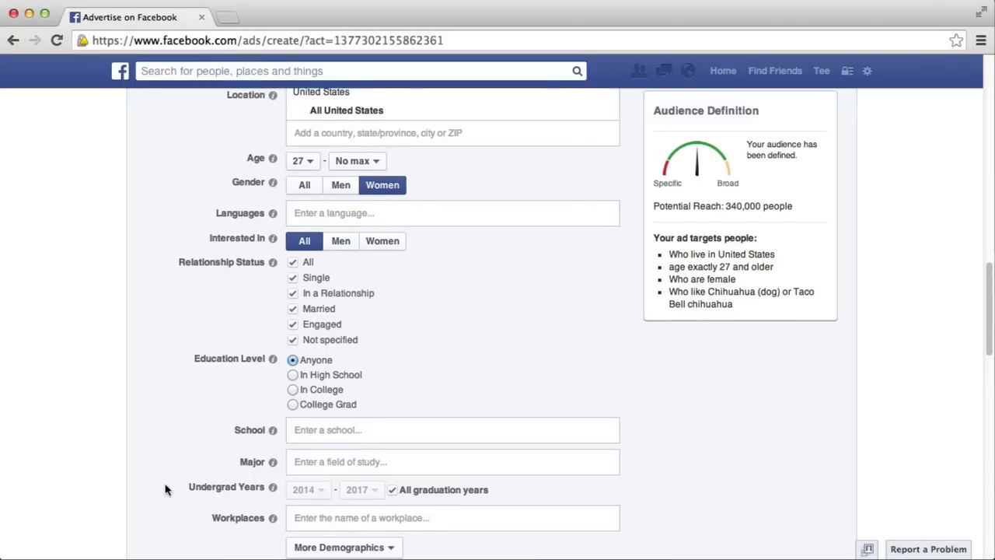
# Step: Try iPad 4 from the Apple iOS Owners group as a broad audience category, then remove it
pyautogui.scroll(-5, 155, 503)
pyautogui.scroll(-8, 159, 501)
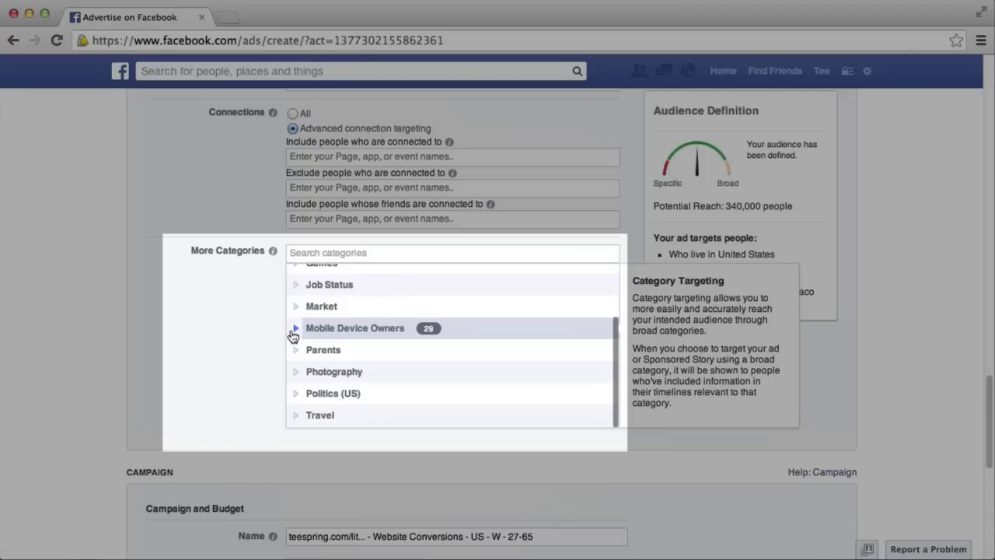
pyautogui.click(294, 328)
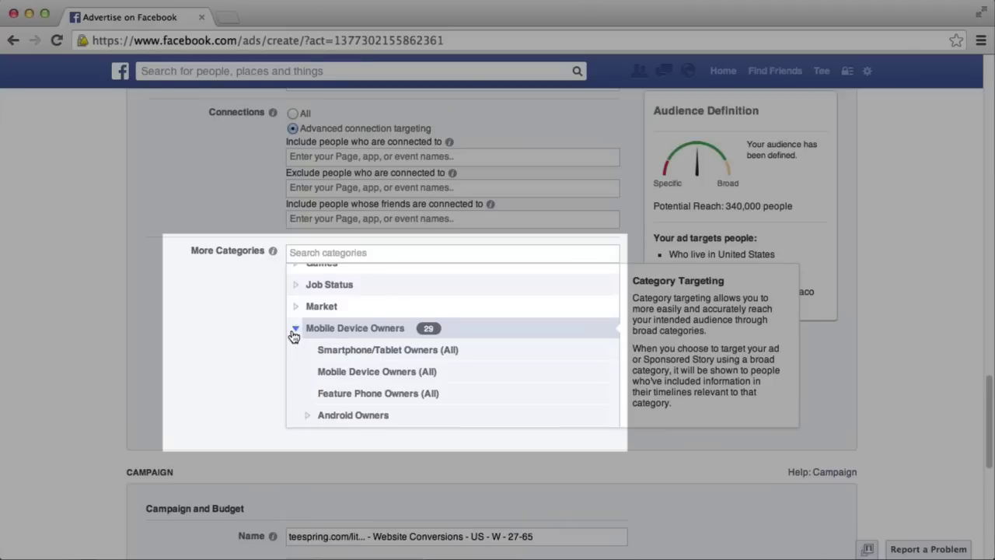
pyautogui.scroll(-2, 291, 335)
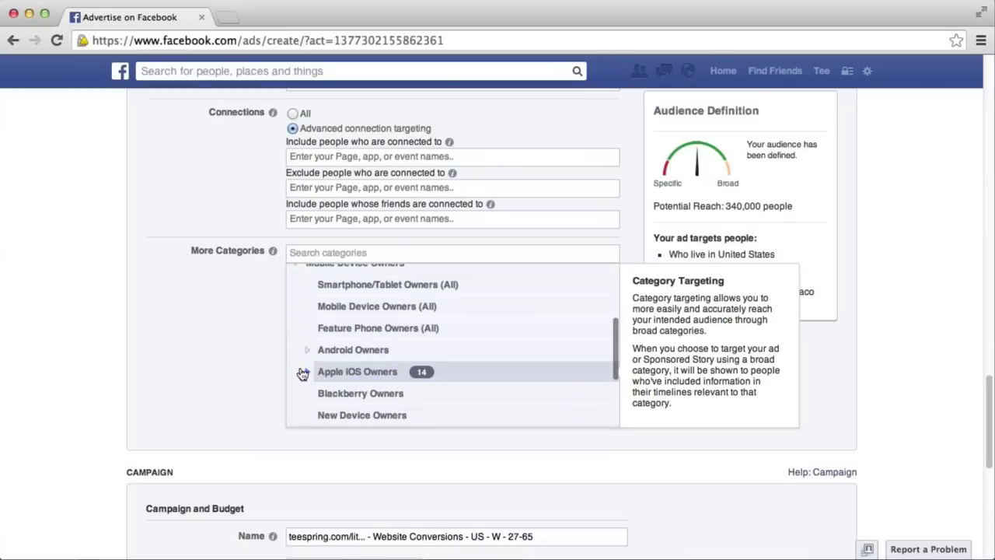
pyautogui.click(303, 373)
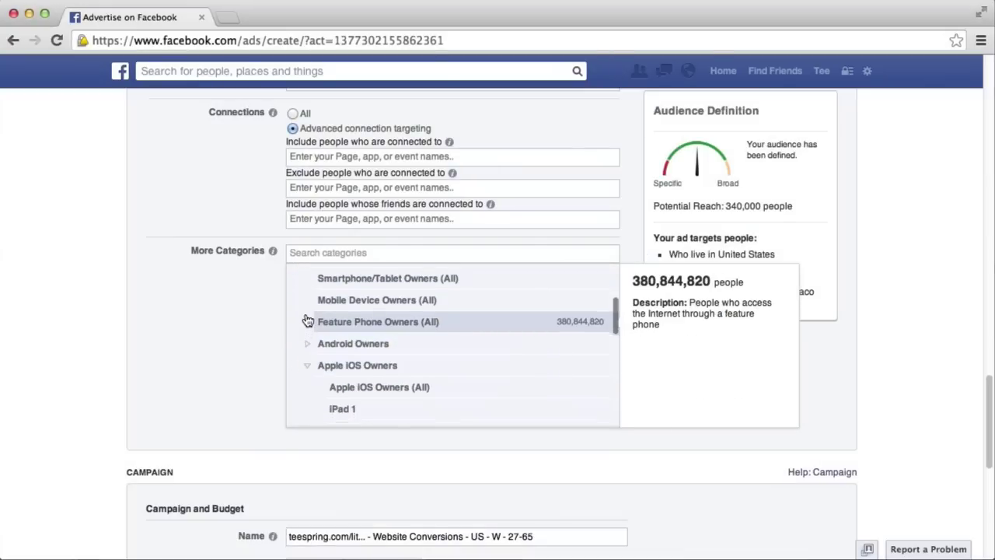
pyautogui.scroll(-5, 307, 324)
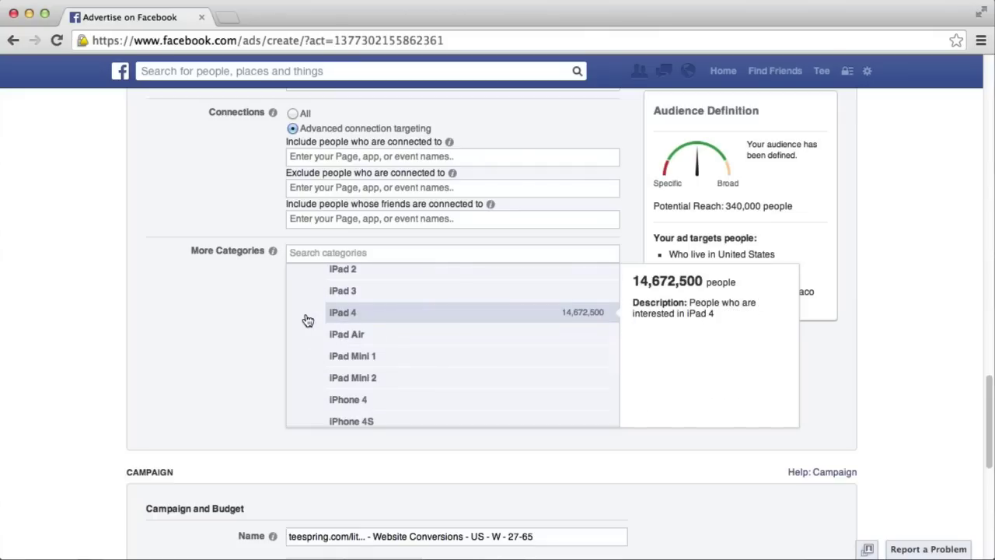
pyautogui.click(342, 320)
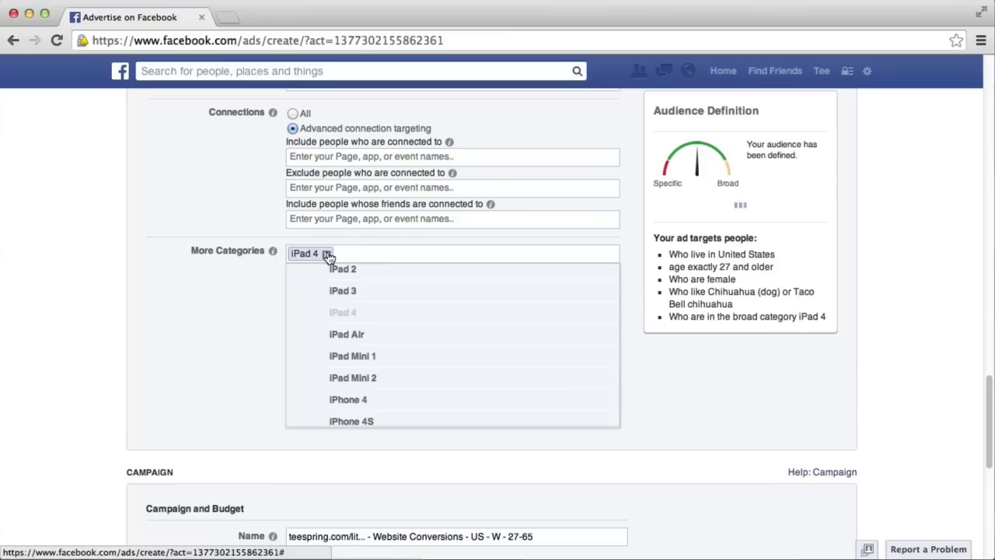
pyautogui.click(327, 255)
# Step: Try Politics (US Conservative) as a broad audience category, then remove it
pyautogui.scroll(-3, 315, 345)
pyautogui.scroll(-3, 313, 347)
pyautogui.scroll(-1, 314, 347)
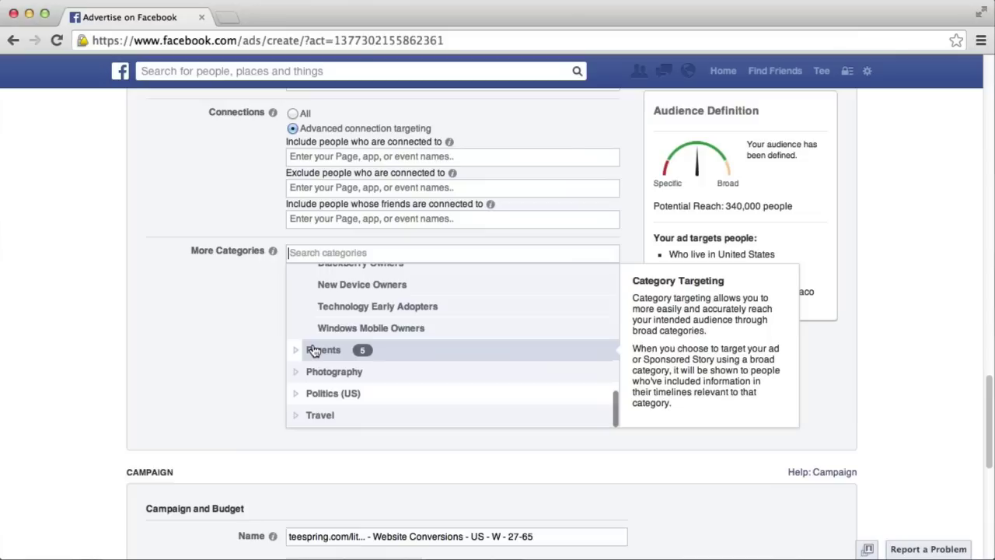
pyautogui.click(311, 393)
pyautogui.scroll(-2, 327, 395)
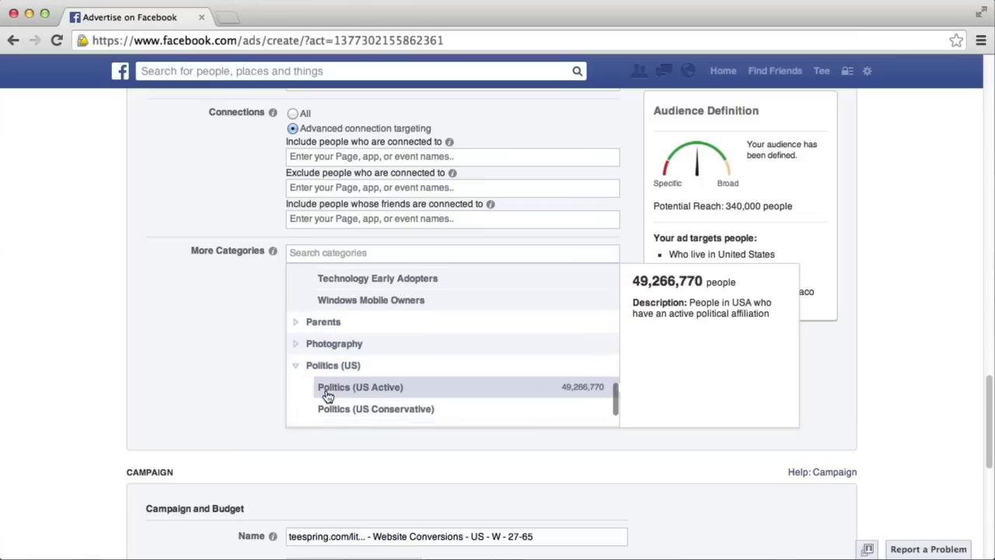
pyautogui.click(340, 402)
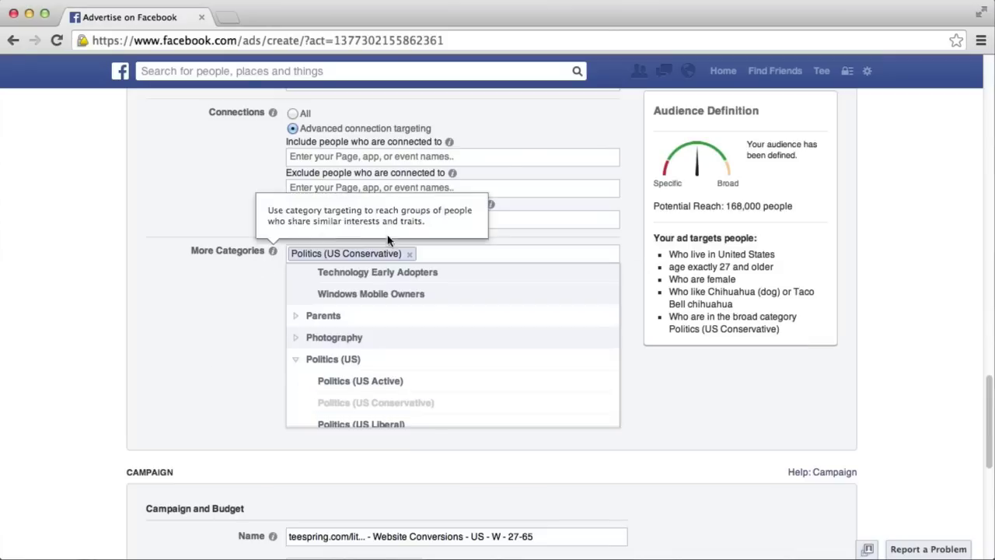
pyautogui.click(409, 254)
# Step: Name the campaign "Chihuahua Shirts"
pyautogui.scroll(-8, 69, 324)
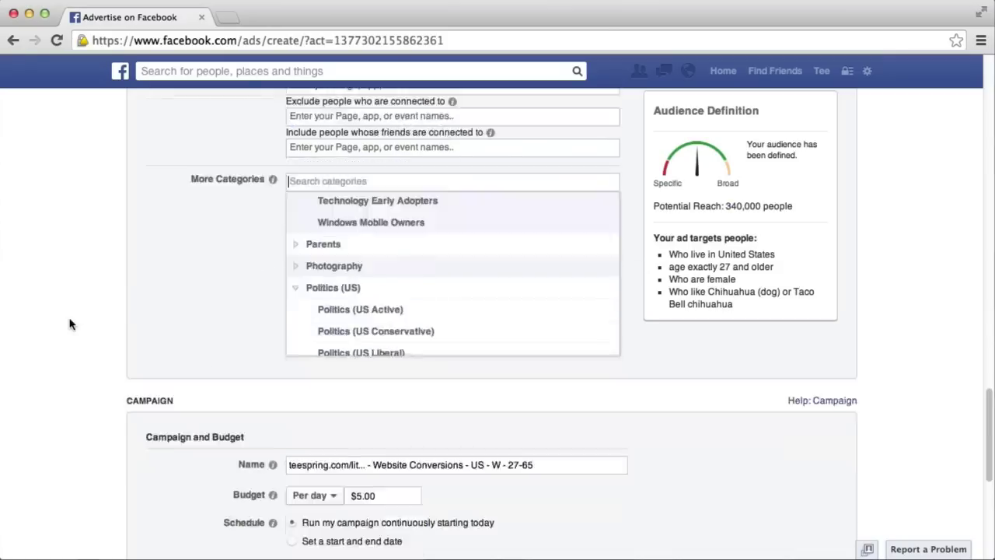
pyautogui.scroll(-2, 68, 324)
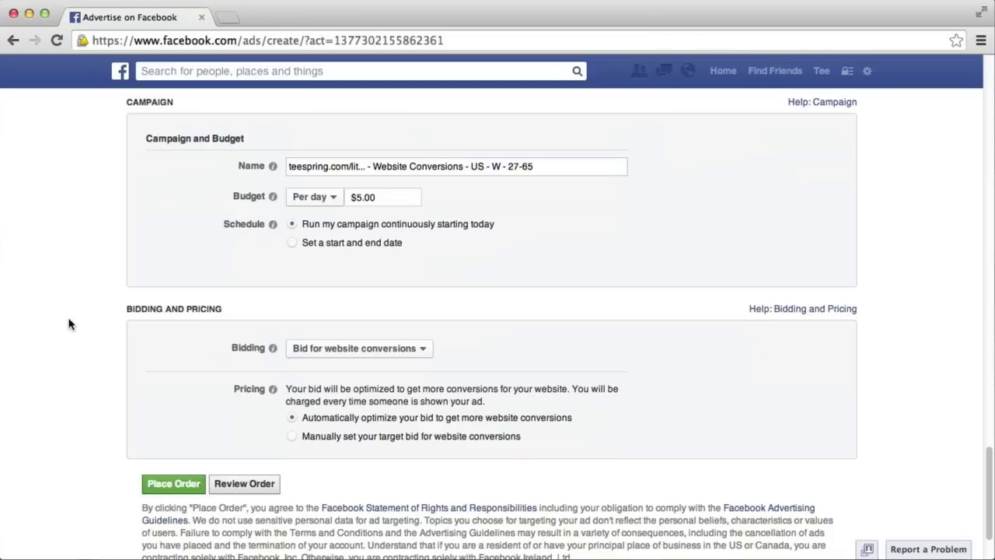
pyautogui.tripleClick(313, 170)
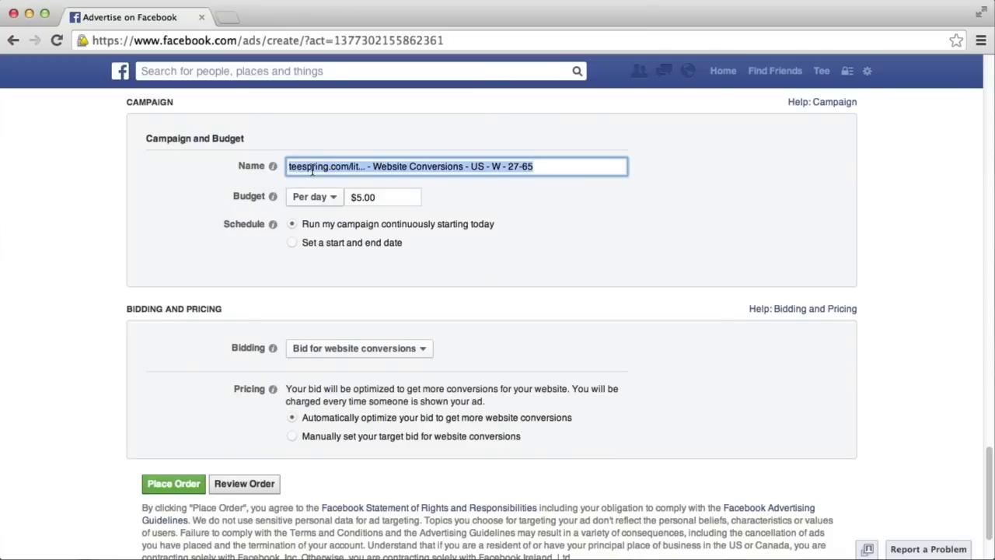
pyautogui.write('Chihuahua')
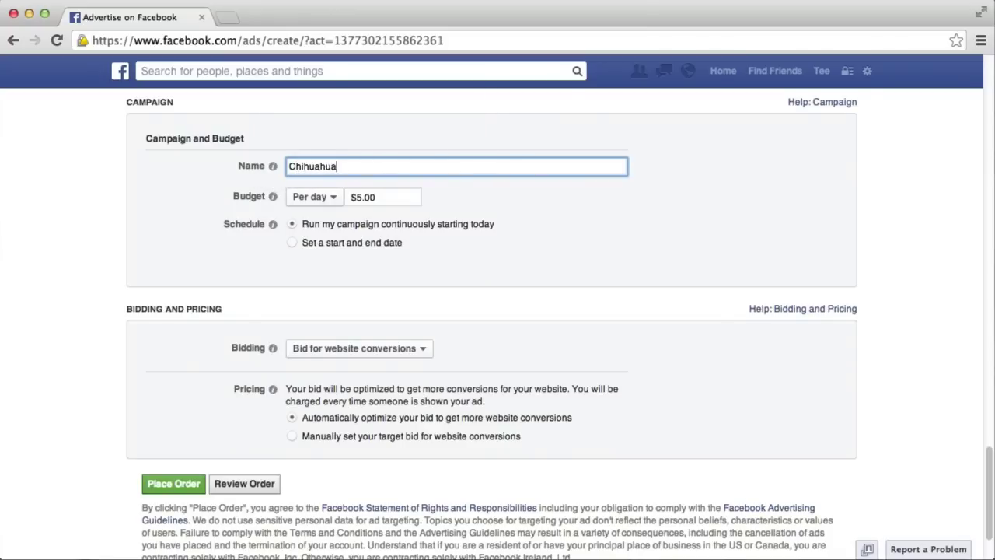
pyautogui.write(' Shirts')
pyautogui.press('Tab')
# Step: Set the campaign's per-day budget to $10.00
pyautogui.click(391, 195)
pyautogui.press('BackSpace')
pyautogui.press('BackSpace')
pyautogui.press('BackSpace')
pyautogui.press('BackSpace')
pyautogui.write('10.00')
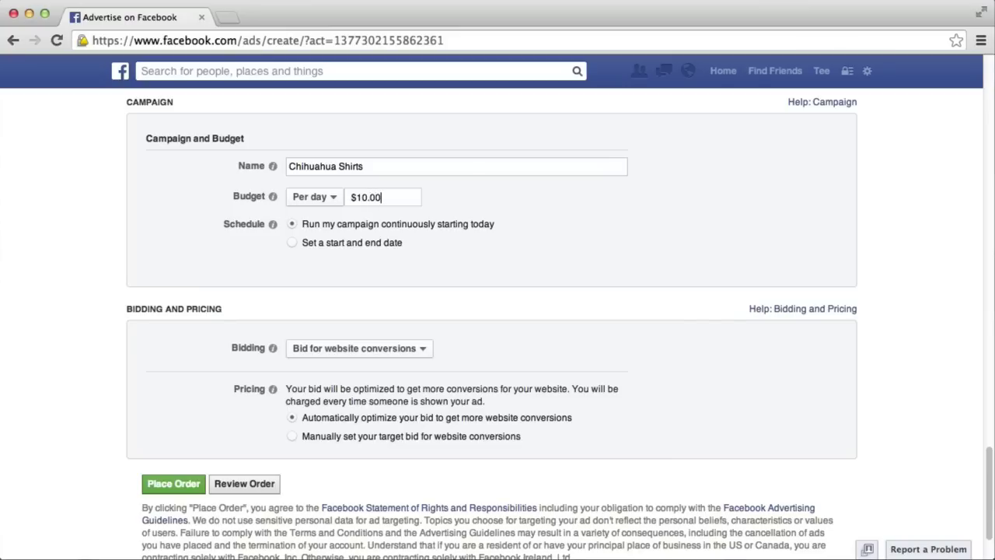
# Step: Schedule the campaign with a start and end date, ending on 2/26/2014
pyautogui.click(355, 247)
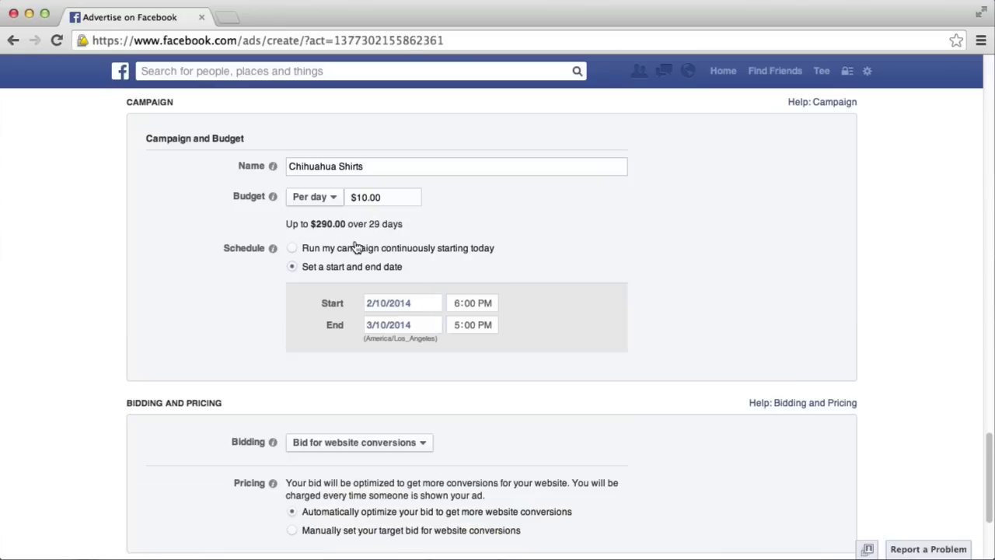
pyautogui.click(433, 325)
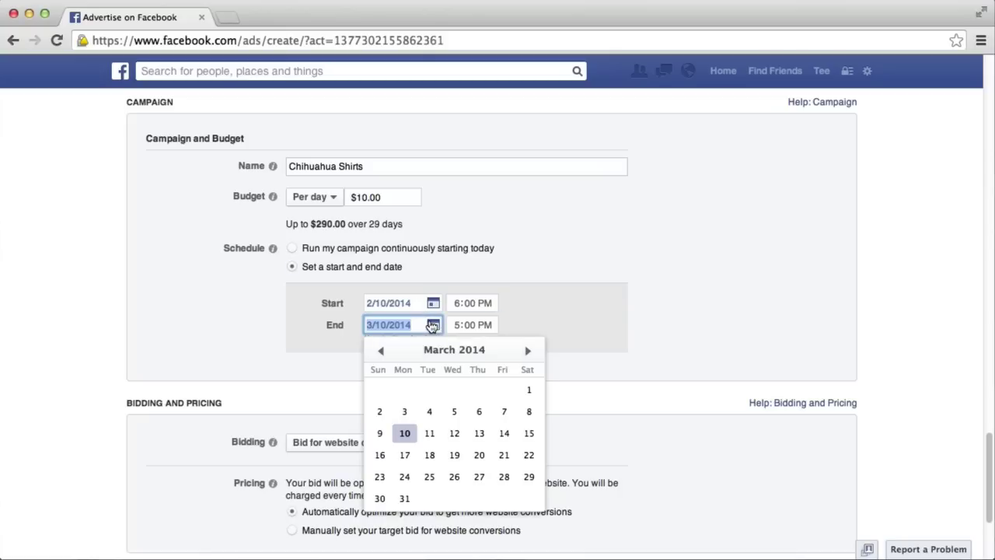
pyautogui.click(380, 350)
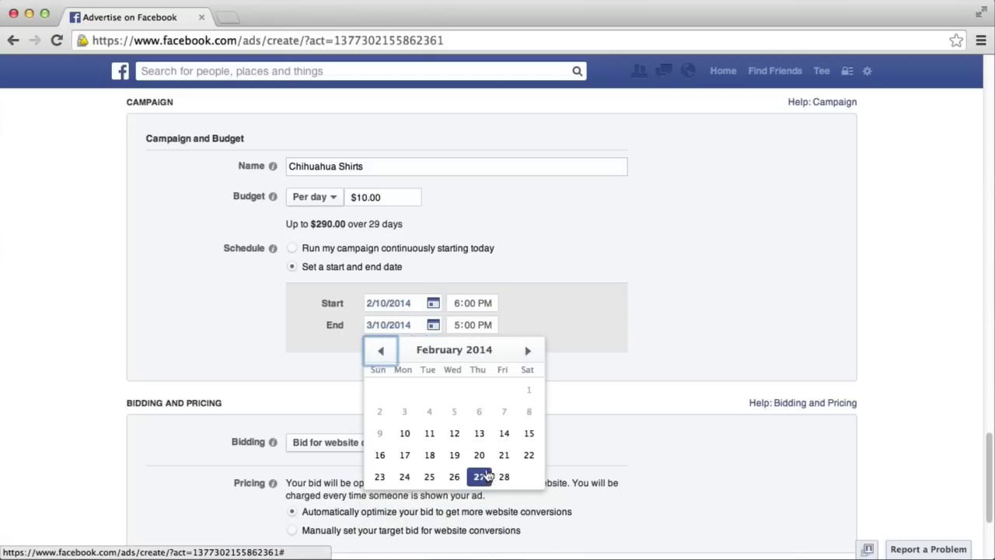
pyautogui.click(454, 476)
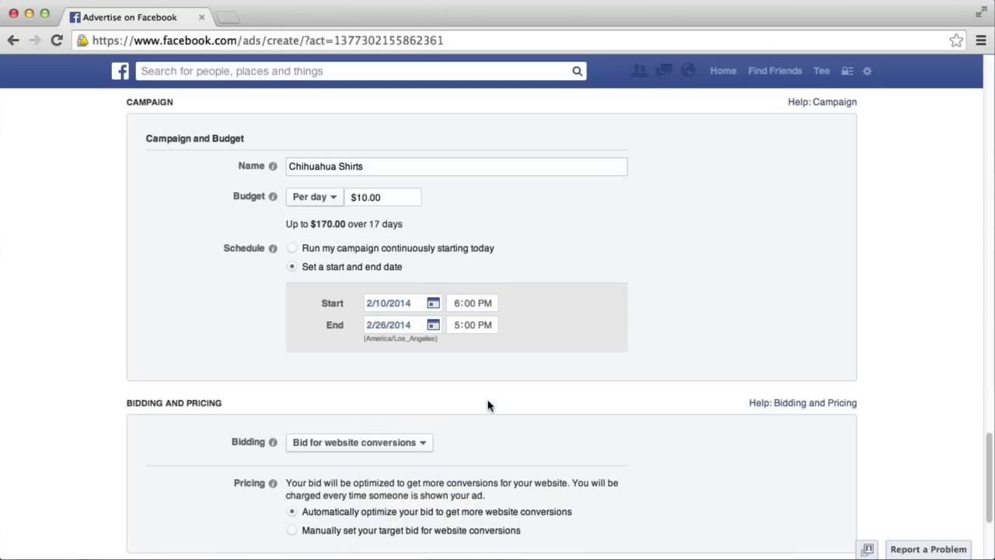
# Step: Keep bidding for website conversions and try a manual target bid of $8.00 per conversion
pyautogui.scroll(-3, 488, 405)
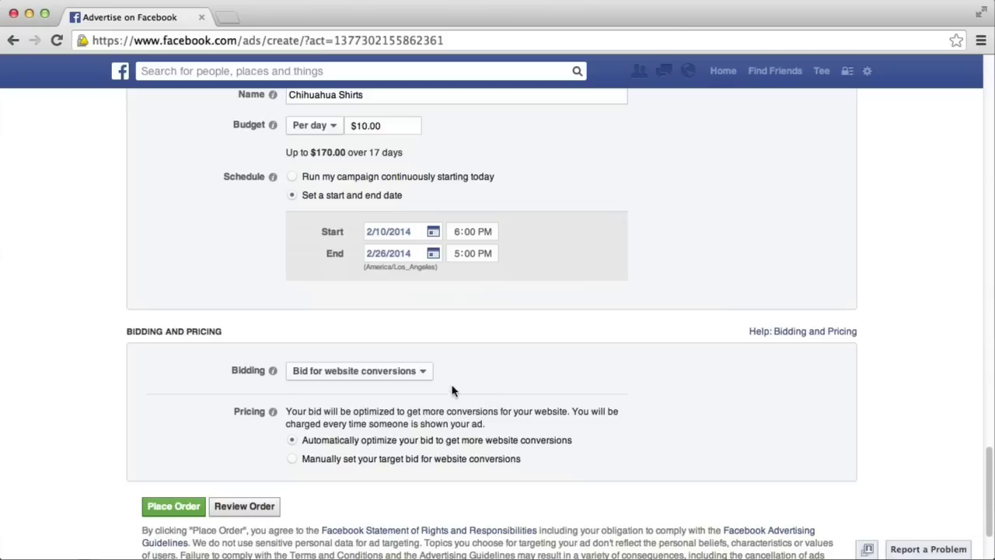
pyautogui.click(410, 381)
pyautogui.click(410, 383)
pyautogui.click(400, 460)
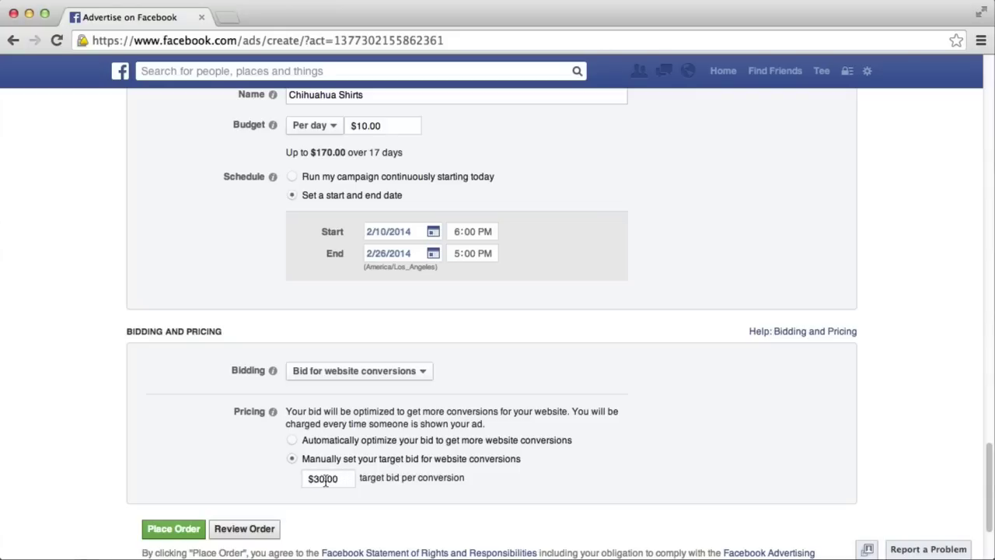
pyautogui.moveTo(340, 478); pyautogui.dragTo(445, 475)
pyautogui.write('8.00')
# Step: Set pricing to automatically optimize the bid for more website conversions and place the order
pyautogui.click(293, 441)
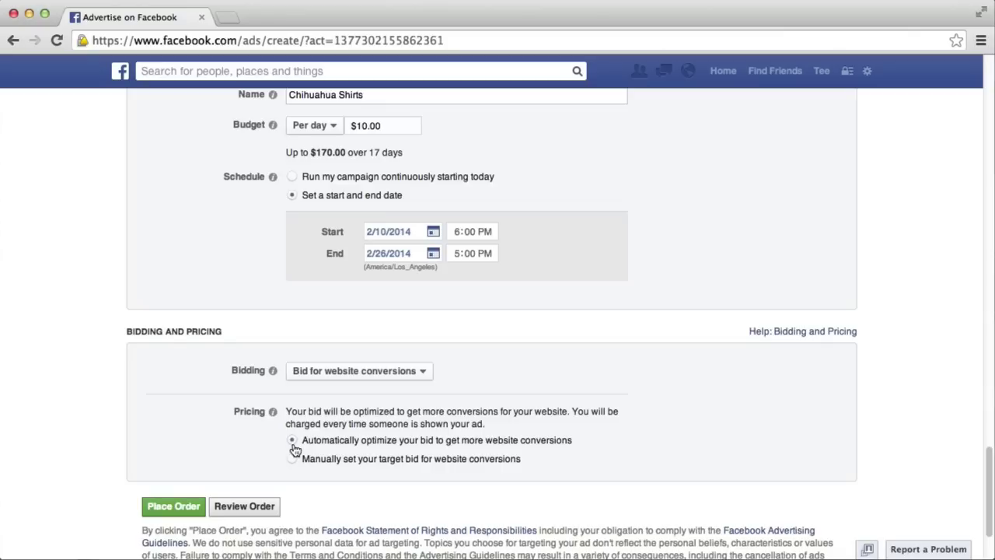
pyautogui.click(186, 507)
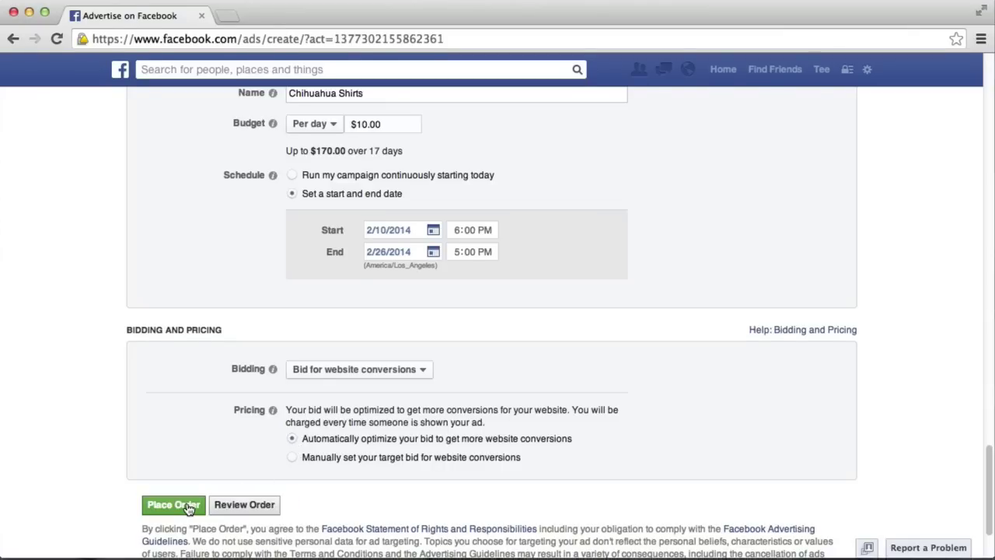